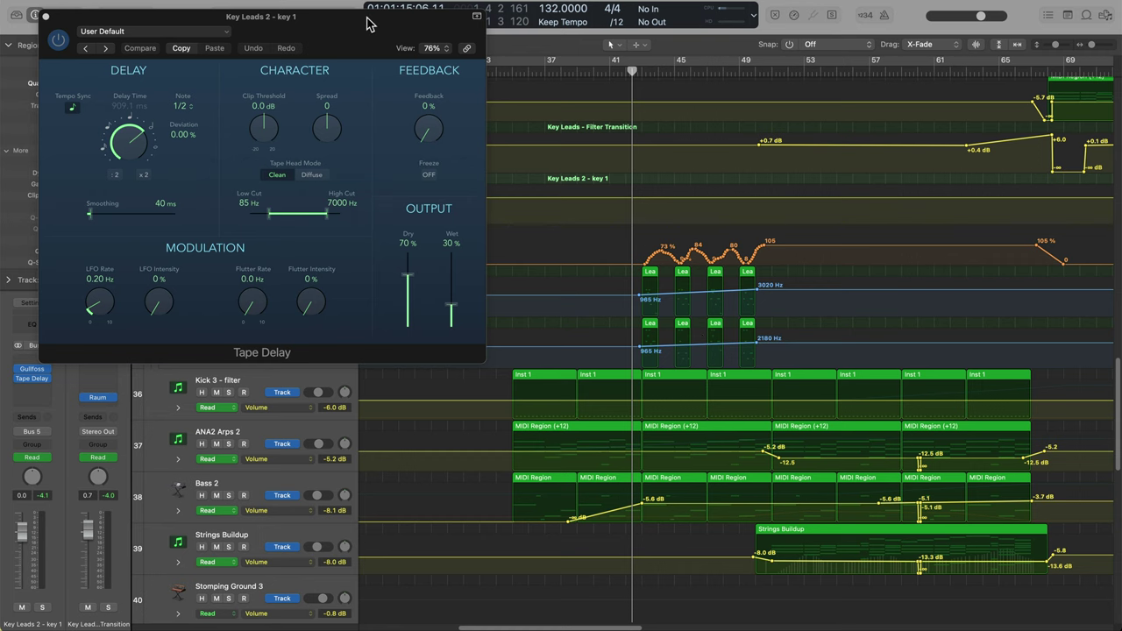
Step: View the Tape Delay settings on the Key Leads 2 - key 1 track, closing the plug-in window when done
click(46, 17)
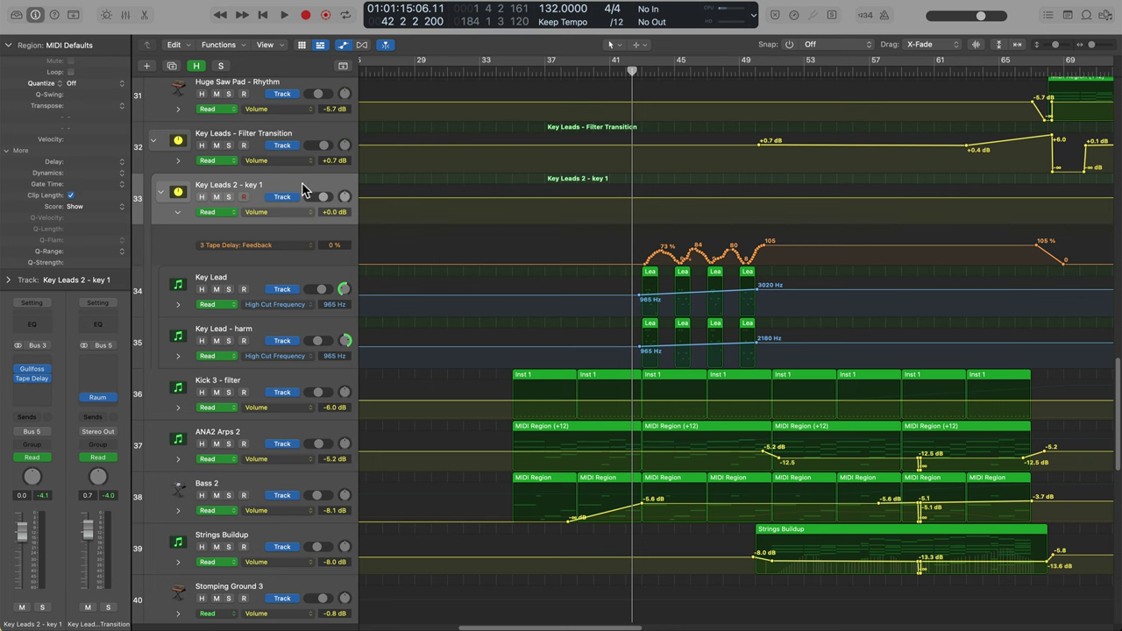
click(32, 377)
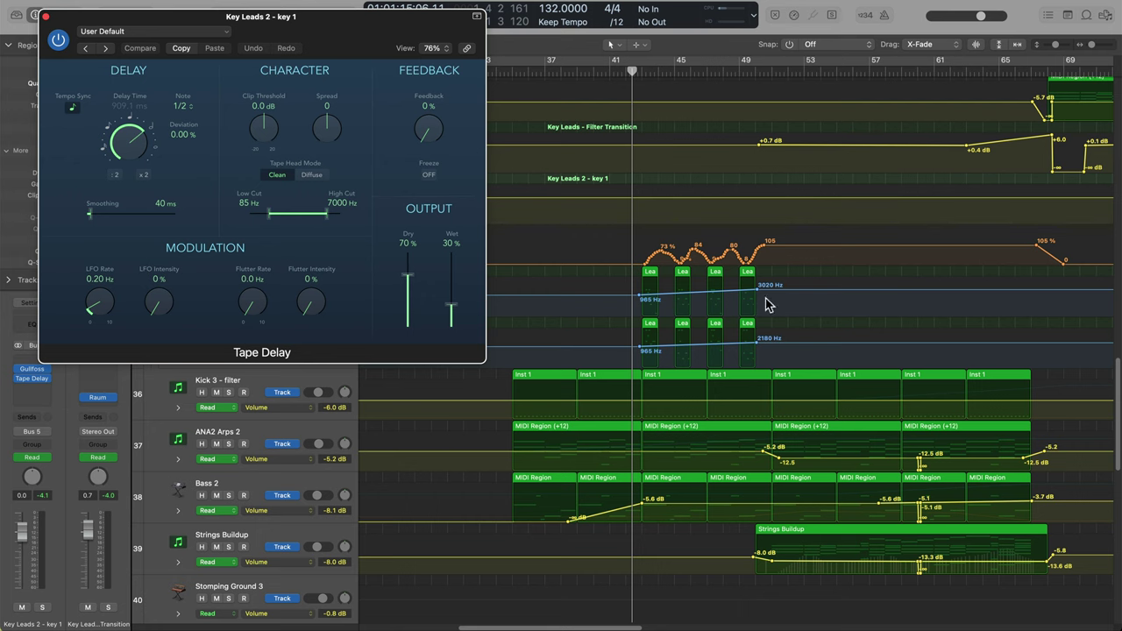
click(46, 17)
Step: Open the Key Lead track's Channel EQ and scrub between bars 42 and 49 to examine its high-cut automation
click(313, 277)
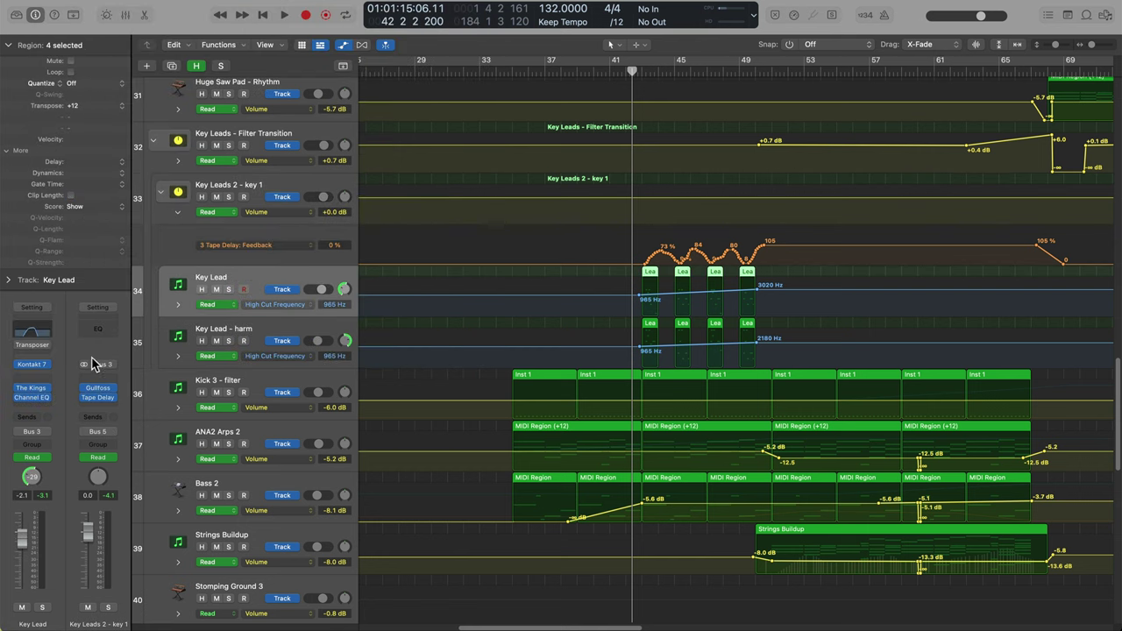
click(35, 393)
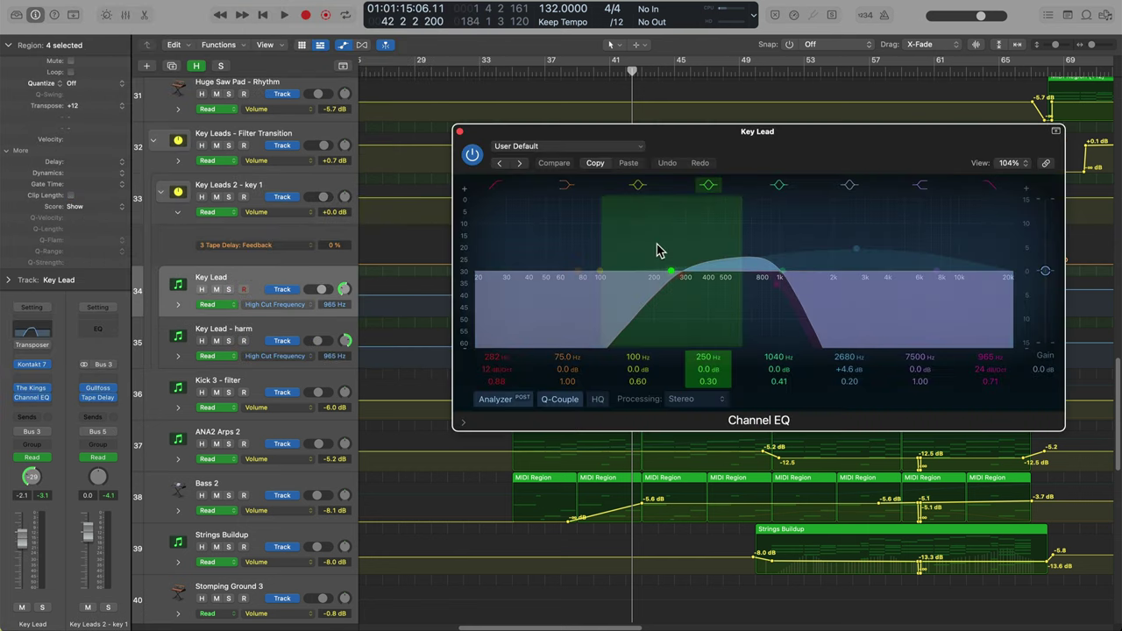
drag(839, 154, 763, 364)
drag(631, 77, 744, 77)
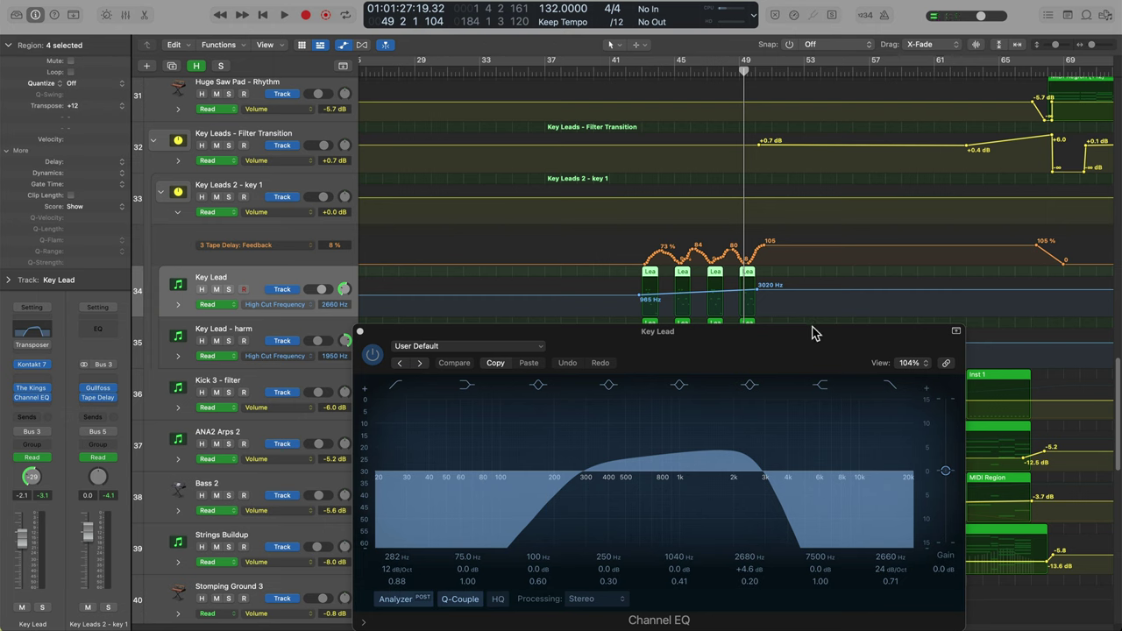
drag(746, 72, 631, 92)
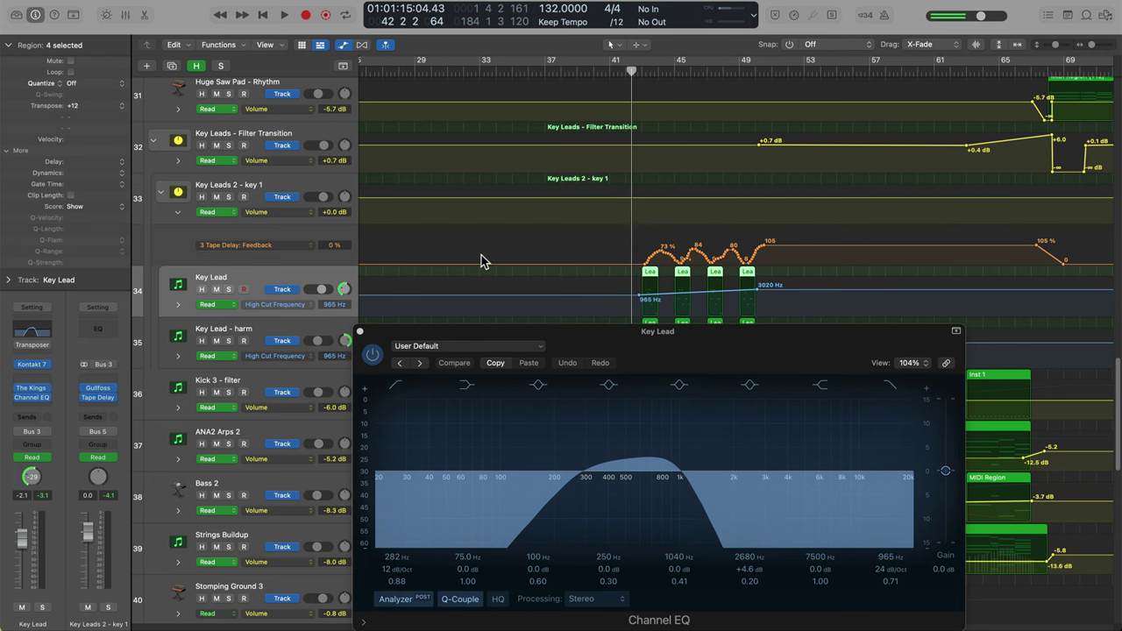
click(359, 332)
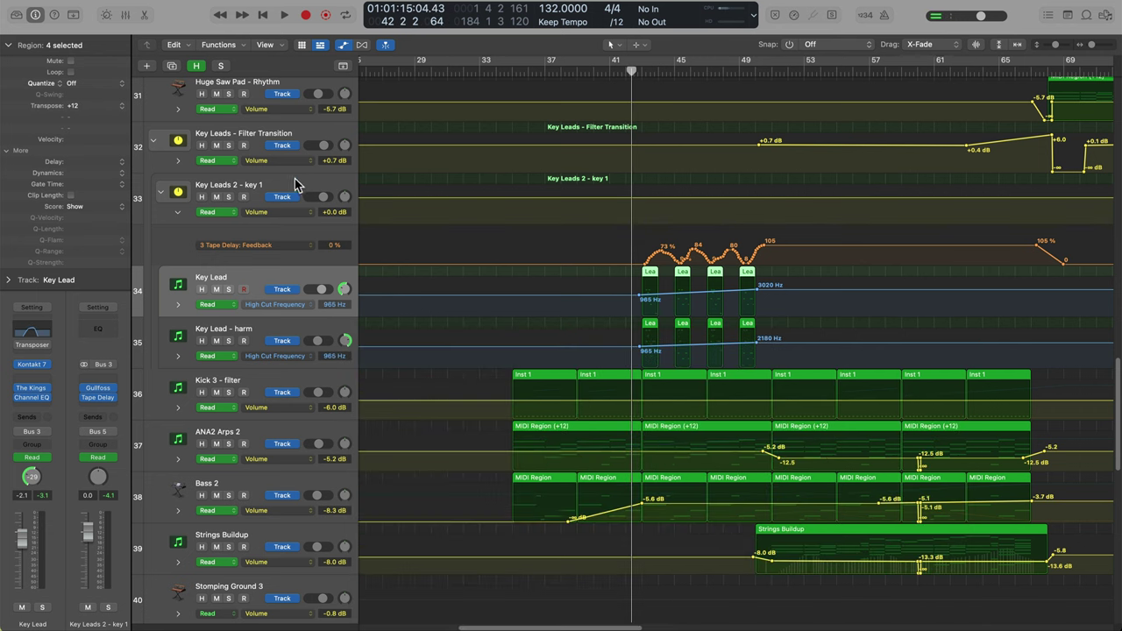
Step: Open the Tape Delay on Key Leads 2 - key 1, audition its feedback automation, and return the playhead to bar 40
click(295, 184)
click(32, 378)
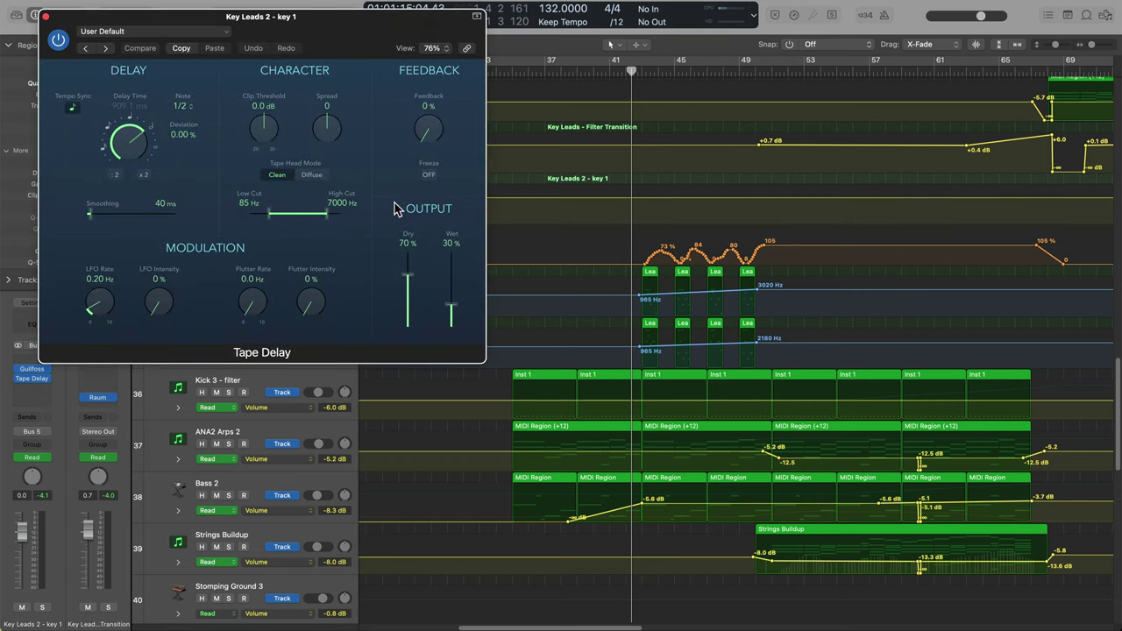
click(580, 71)
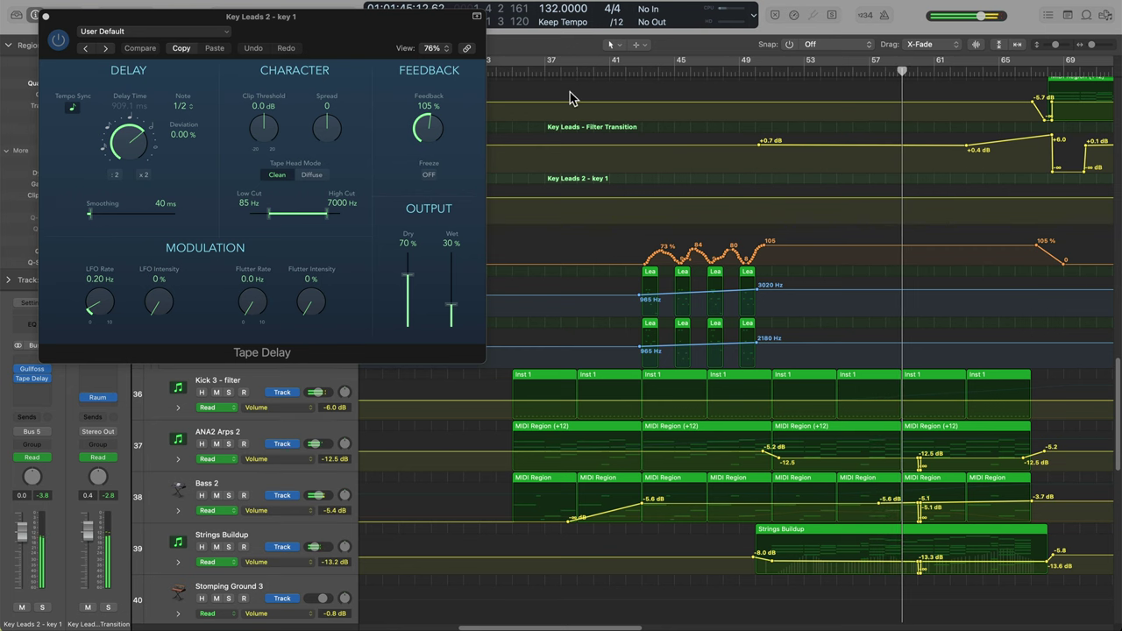
click(626, 72)
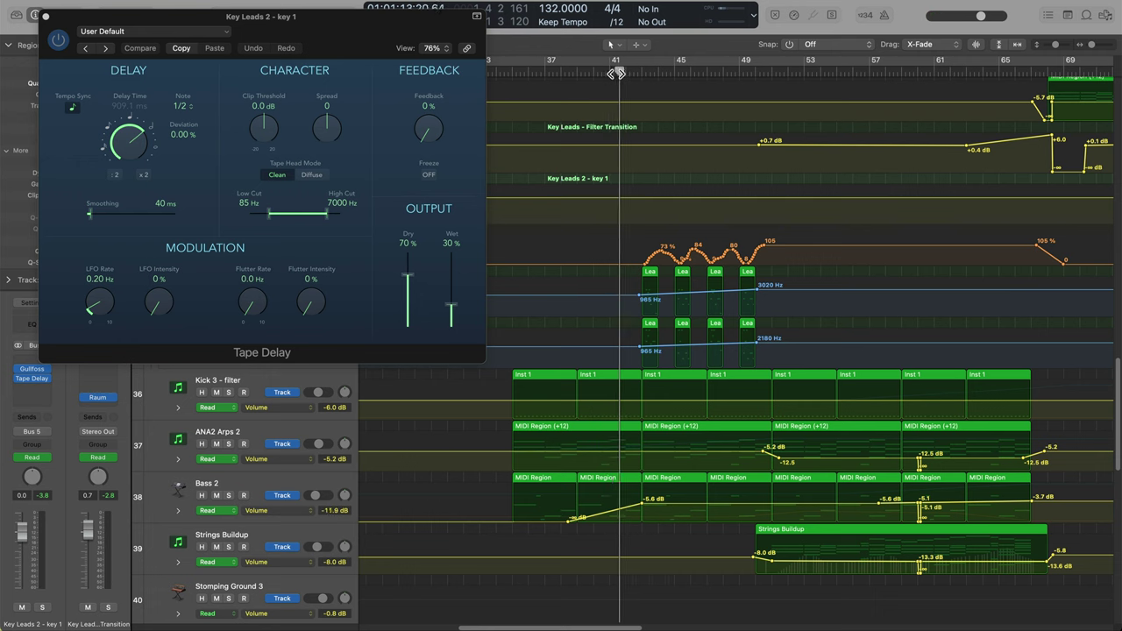
drag(624, 72, 600, 74)
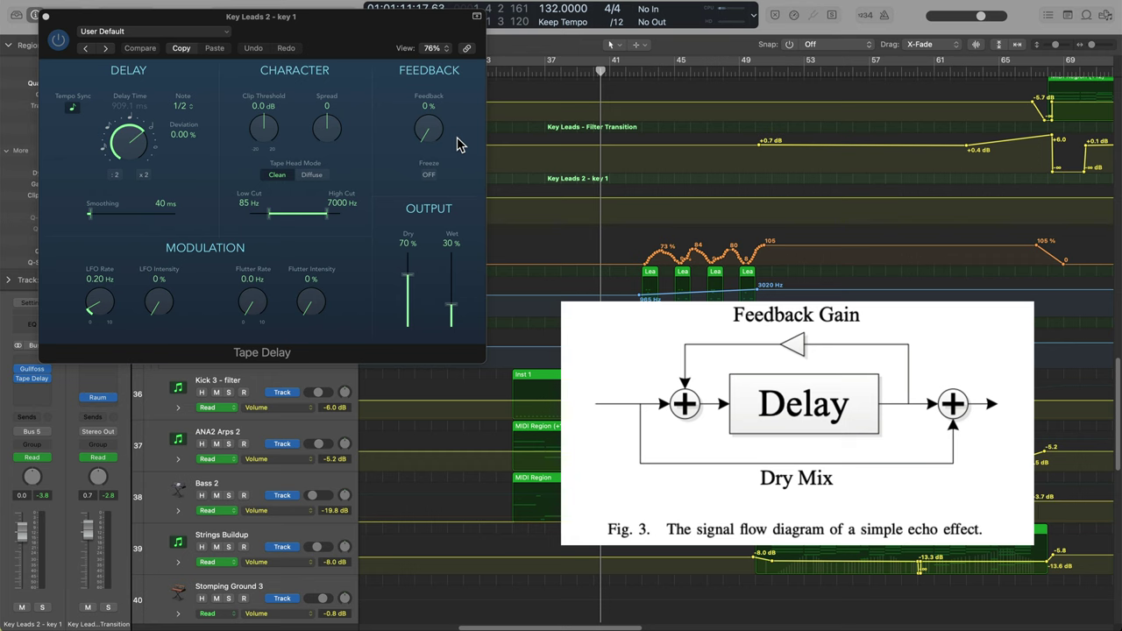
Step: Delete all Tape Delay Feedback automation points on Key Leads 2 - key 1 and set Feedback to 0 %
drag(378, 31, 448, 422)
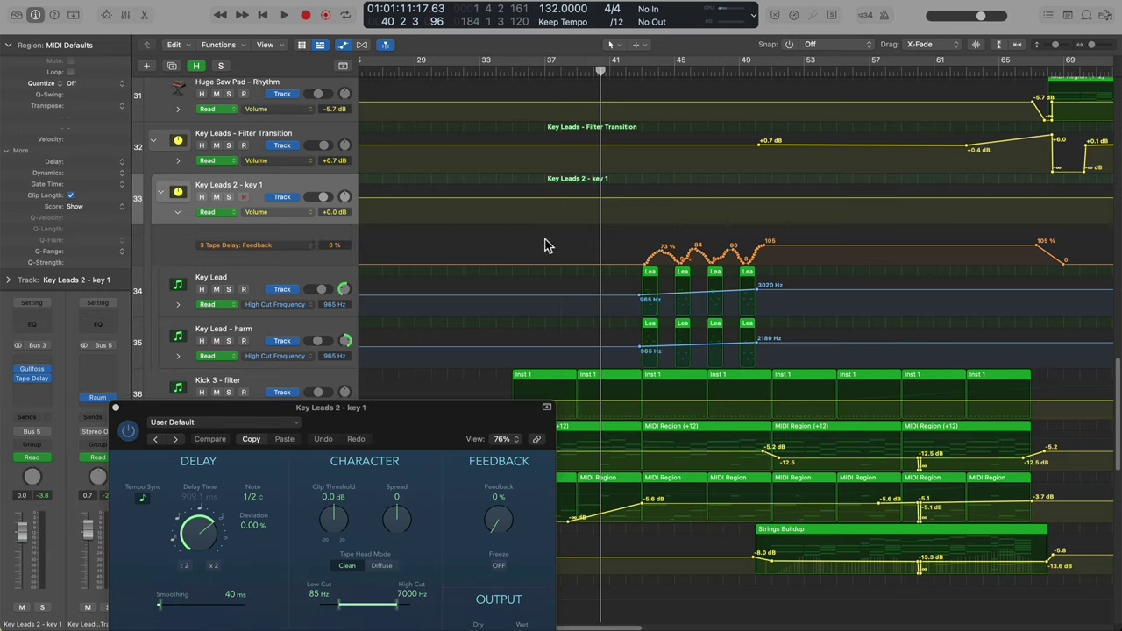
drag(547, 244, 1079, 266)
key(Delete)
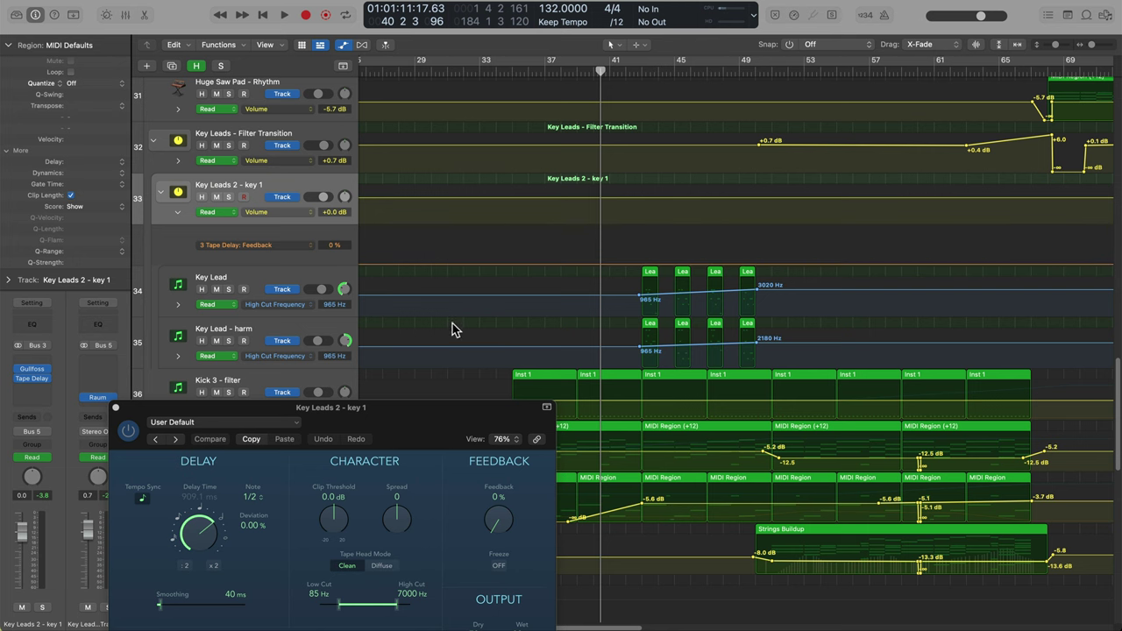
drag(438, 419, 416, 61)
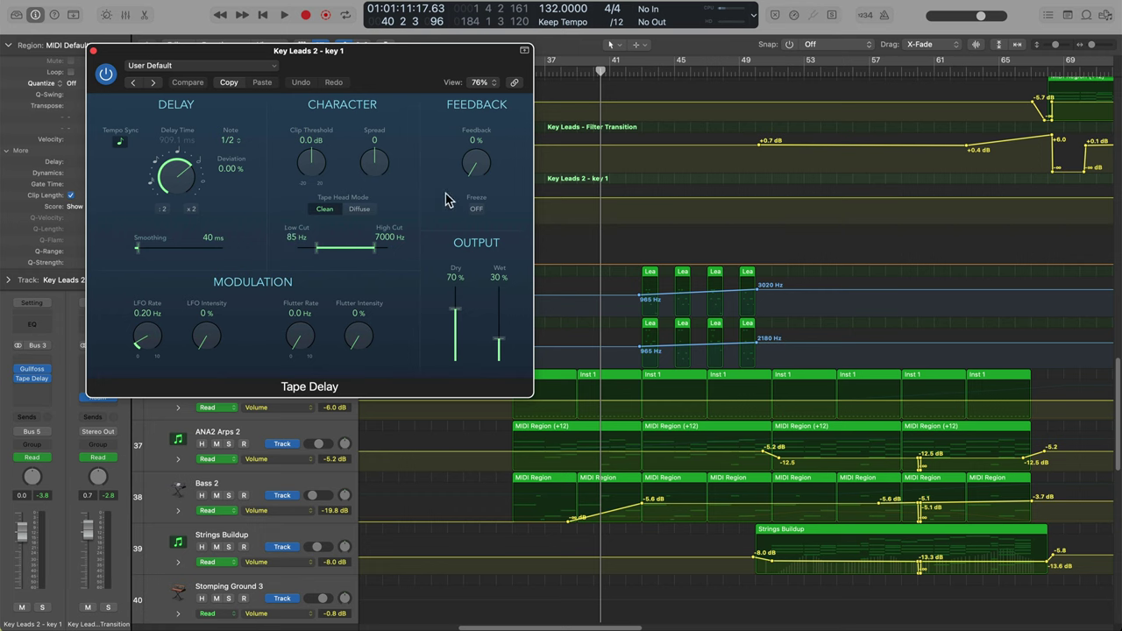
drag(478, 179, 488, 207)
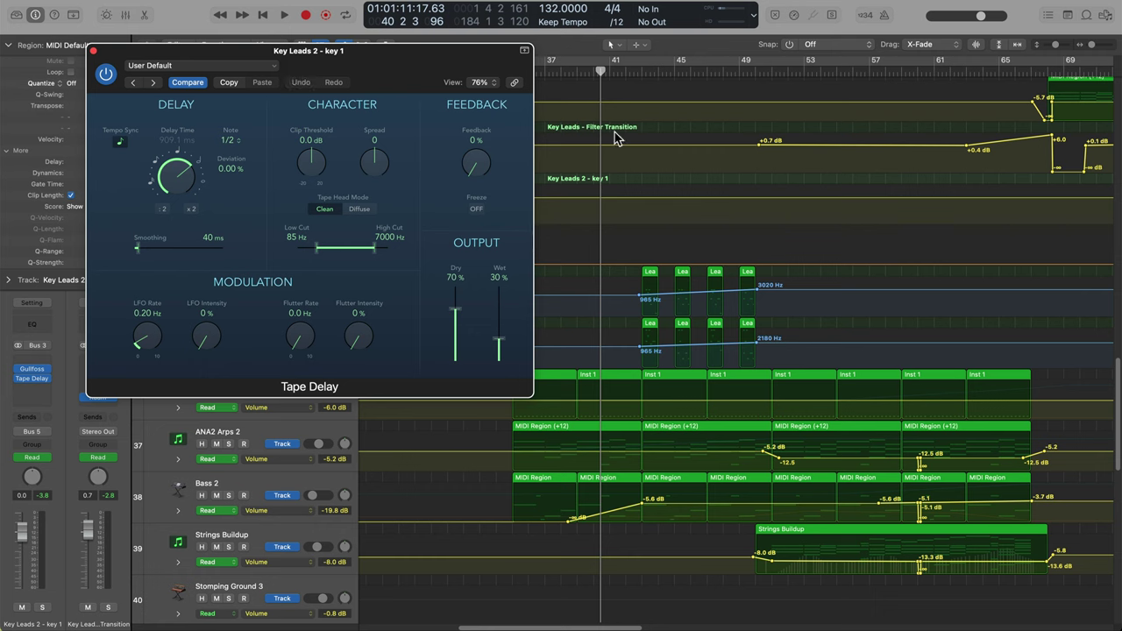
Step: Play the Key Lead passage from bar 42 to hear it without delay feedback
click(629, 71)
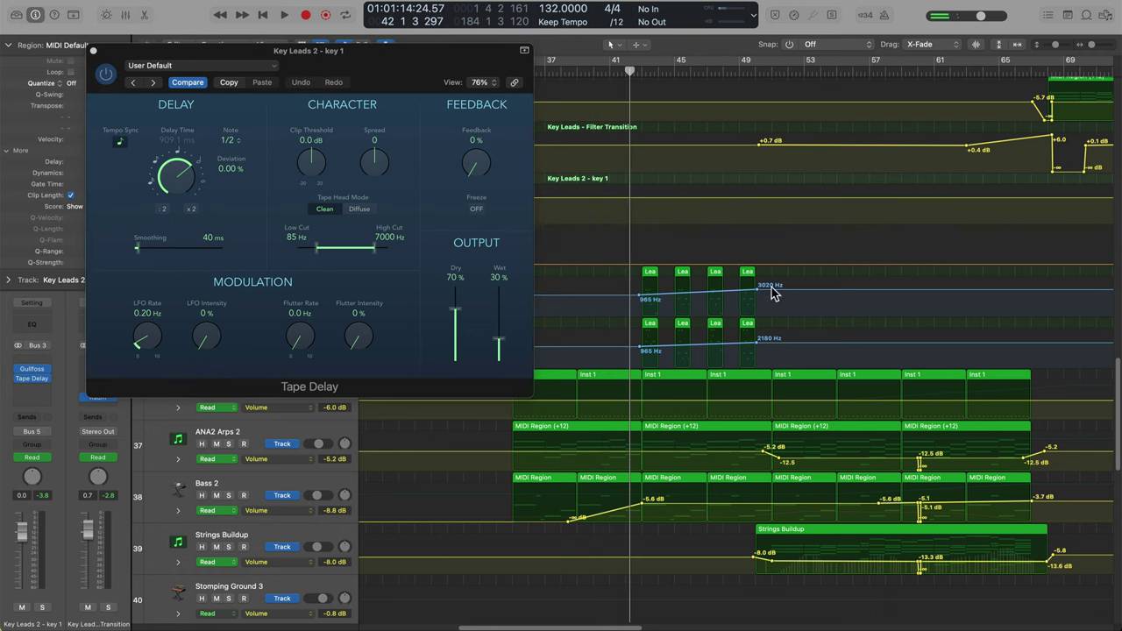
key(super+Right)
key(super+Right)
key(super+Right)
key(super+Right)
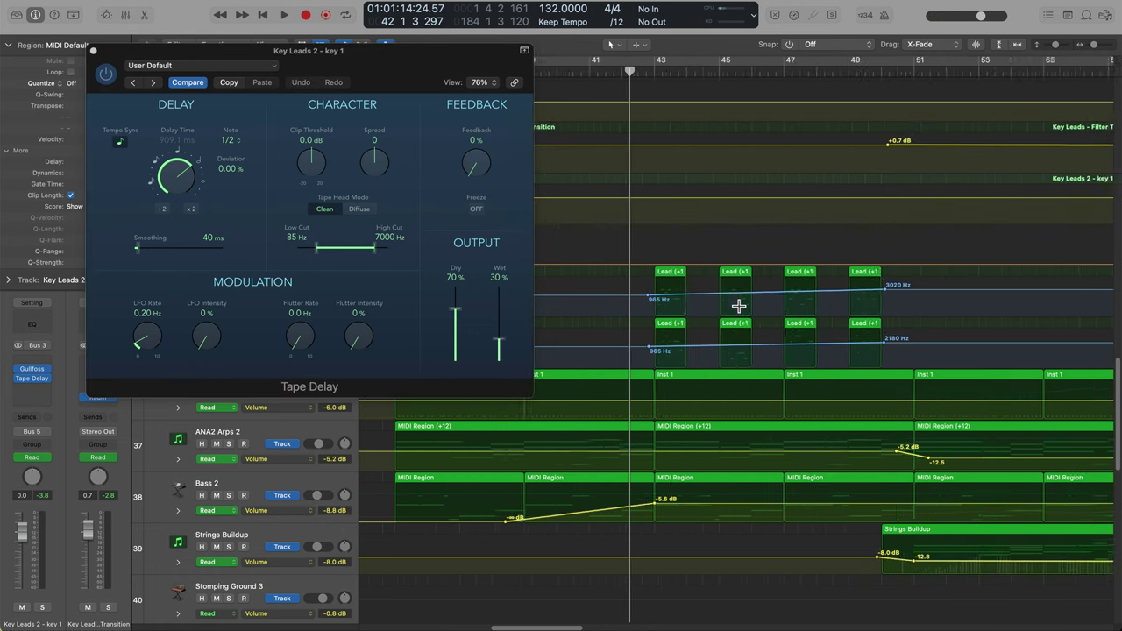
key(super+Down)
key(super+Down)
key(space)
scroll(745, 287, down, 3)
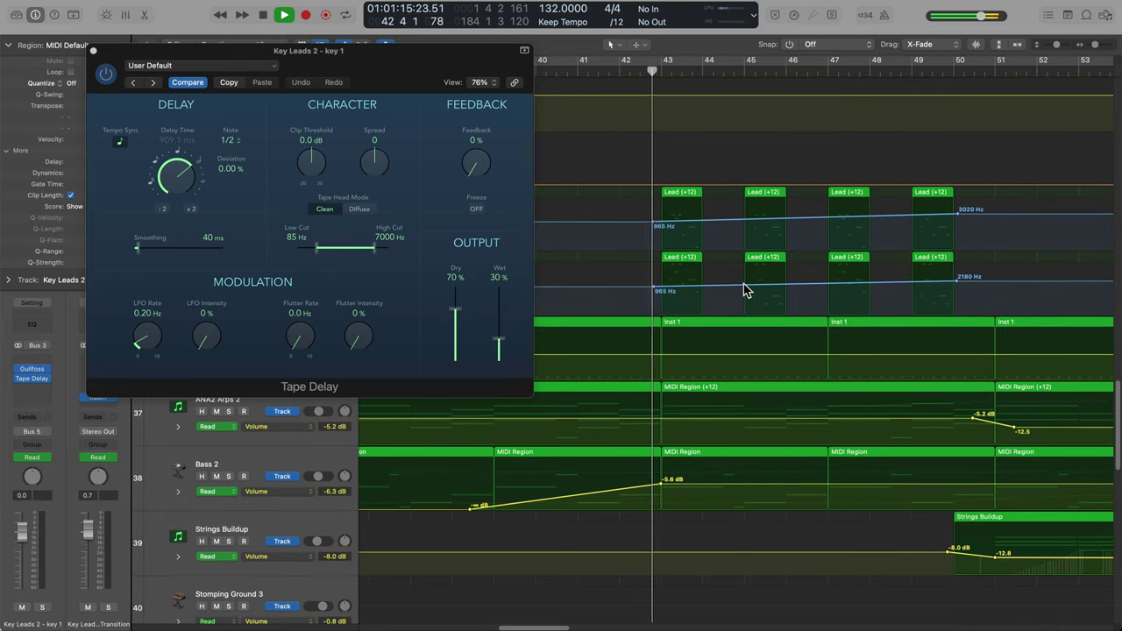
scroll(735, 313, right, 1)
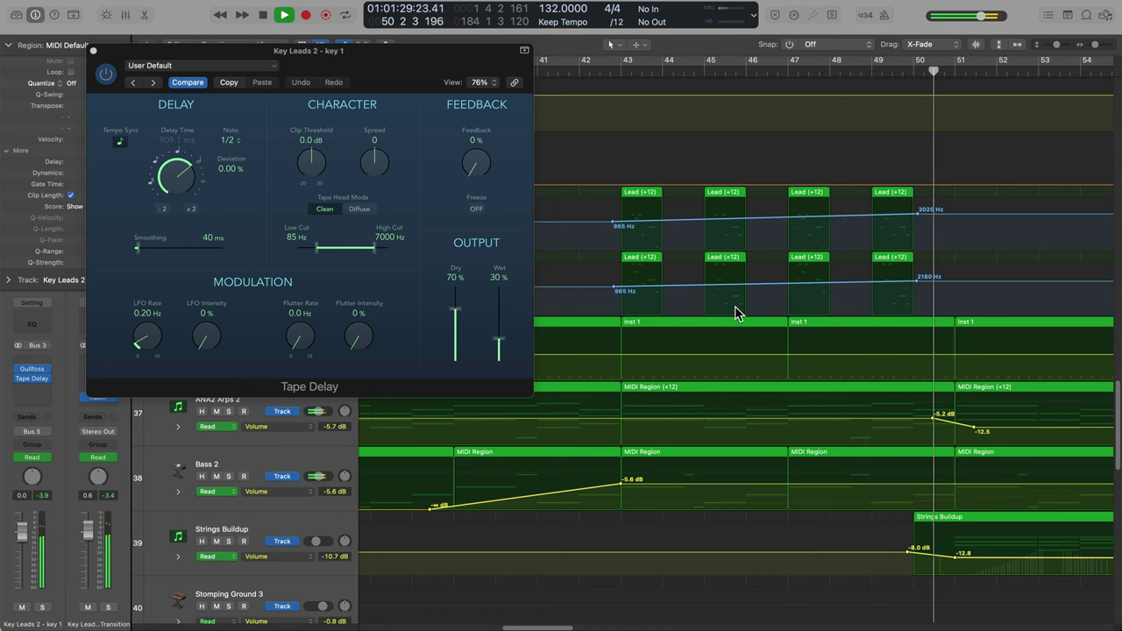
Step: Play from bar 42 while raising the Tape Delay's Feedback to 105 % and bringing it back to 0 %
click(603, 66)
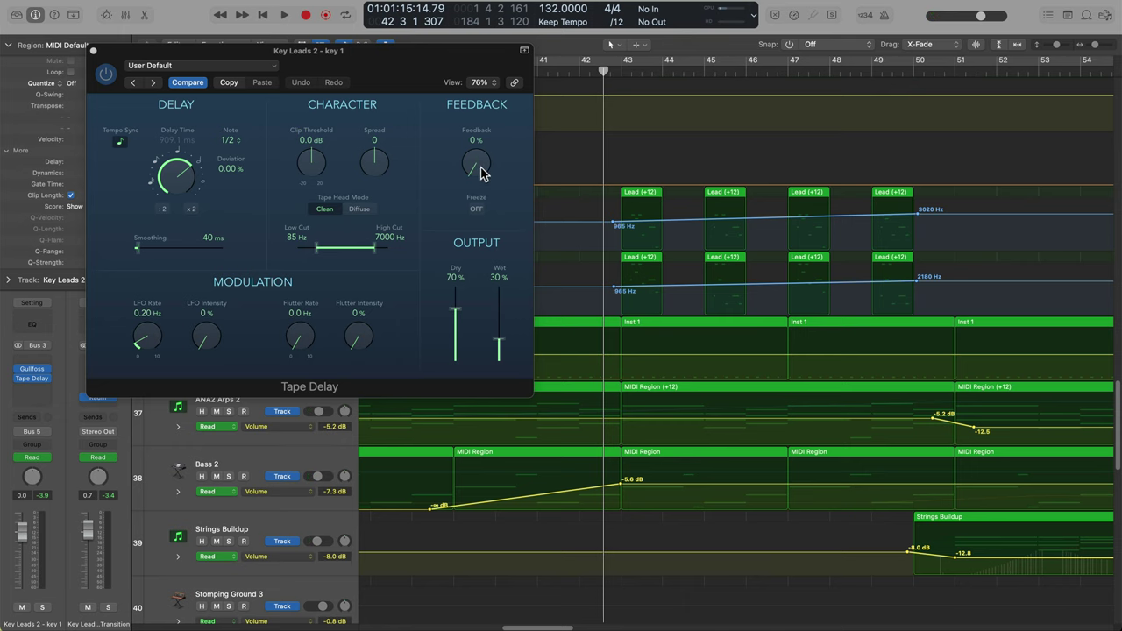
key(space)
mouse_move(484, 173)
mouse_down()
mouse_move(495, 85)
mouse_move(483, 163)
mouse_move(488, 173)
mouse_move(504, 91)
mouse_move(493, 175)
mouse_move(512, 91)
mouse_move(503, 173)
mouse_move(514, 80)
mouse_move(502, 176)
mouse_up()
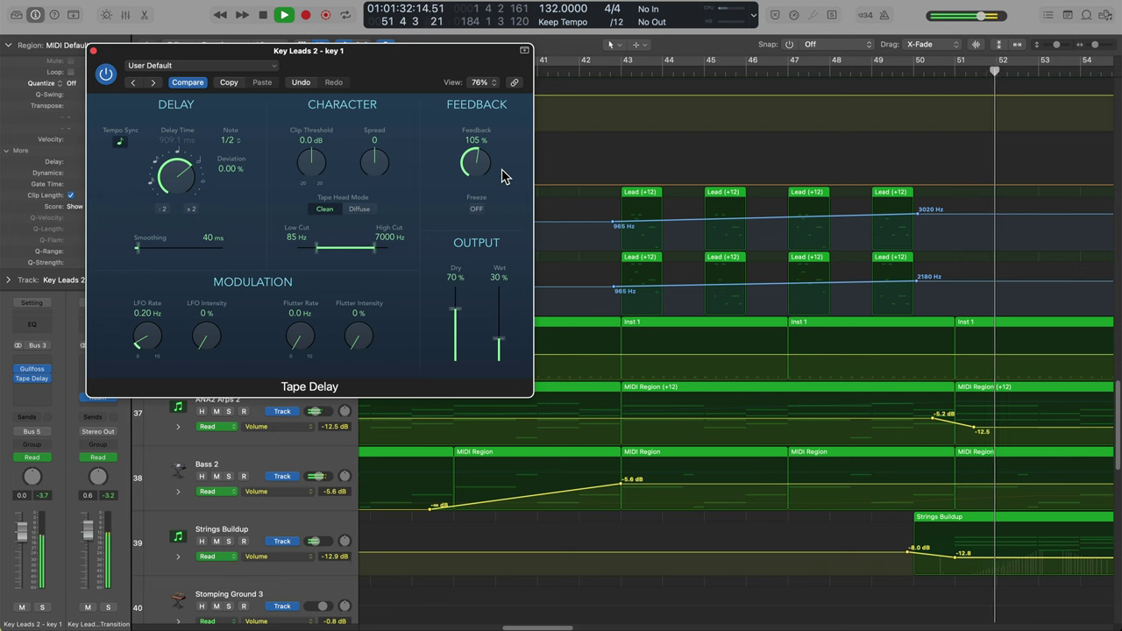
drag(504, 176, 491, 145)
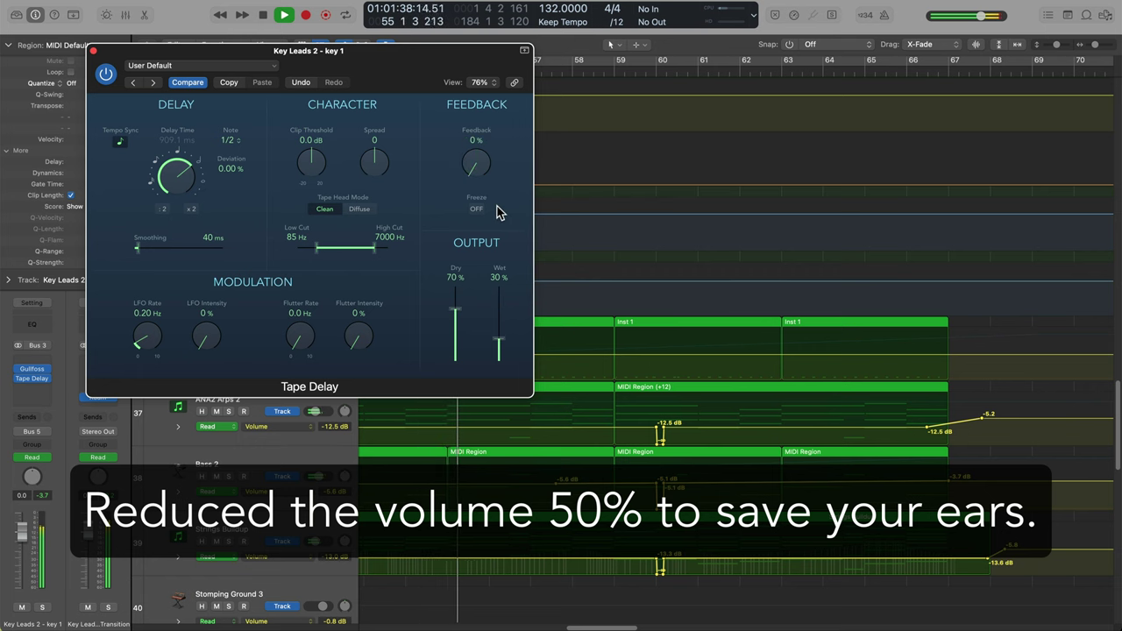
Step: Stop playback, return the playhead to bar 42, and try sweeping the Tape Delay's Feedback, ending at 0 %
scroll(685, 304, left, 8)
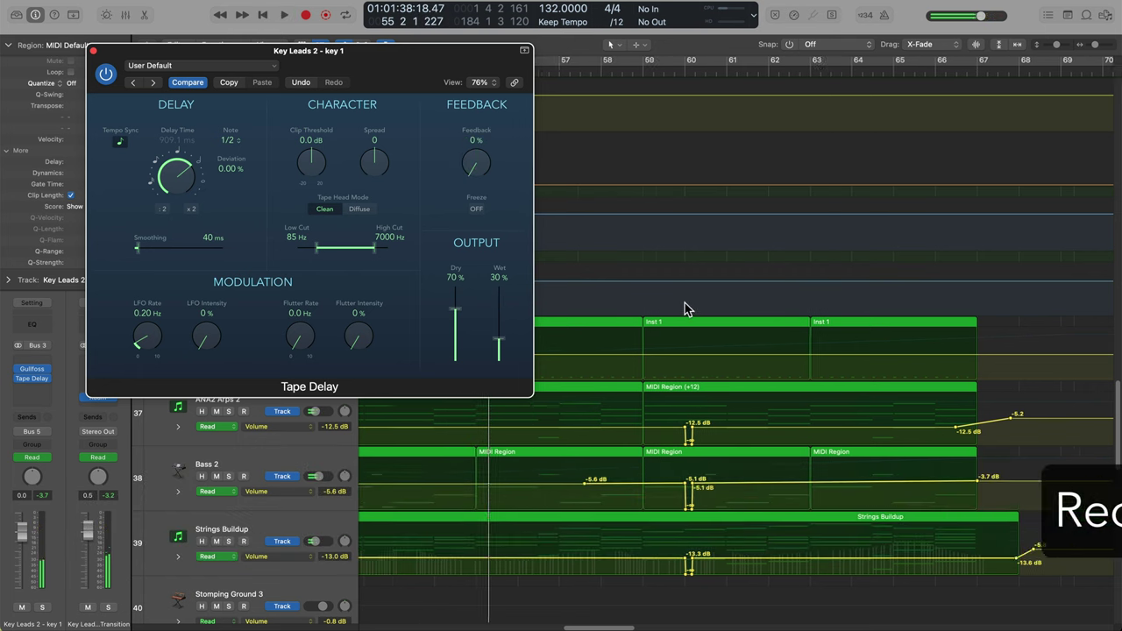
scroll(685, 305, left, 4)
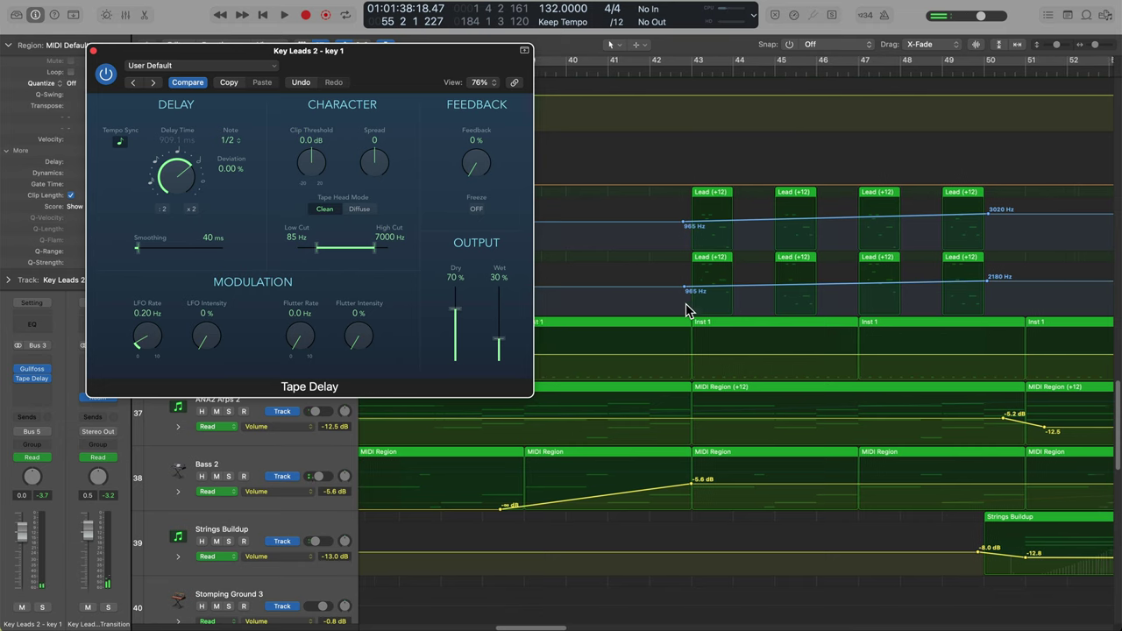
click(630, 70)
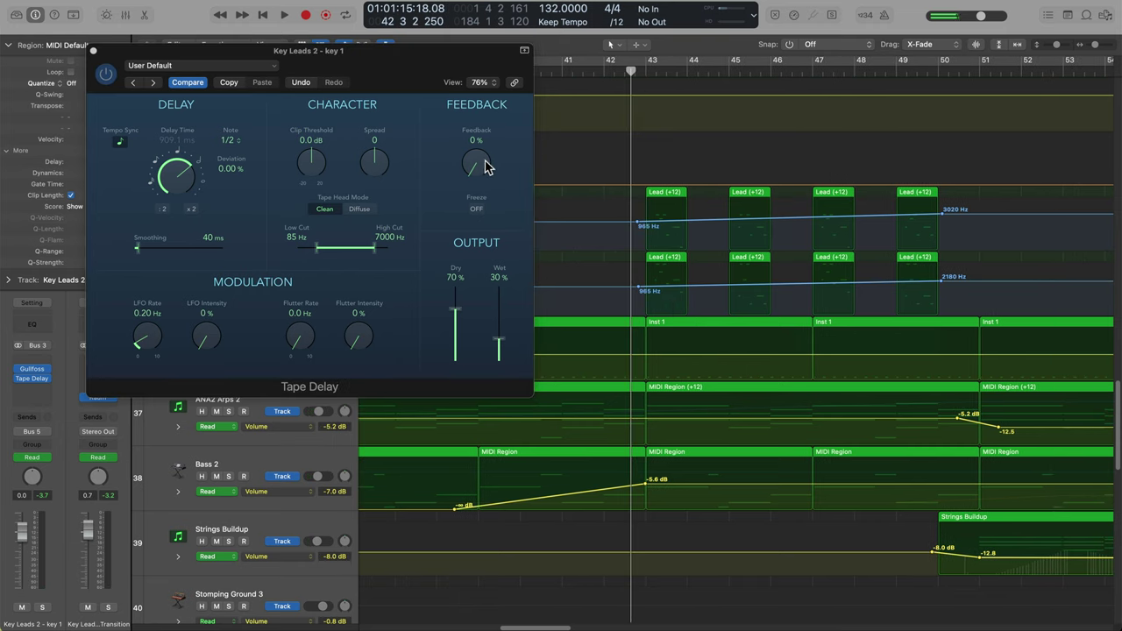
drag(487, 166, 505, 39)
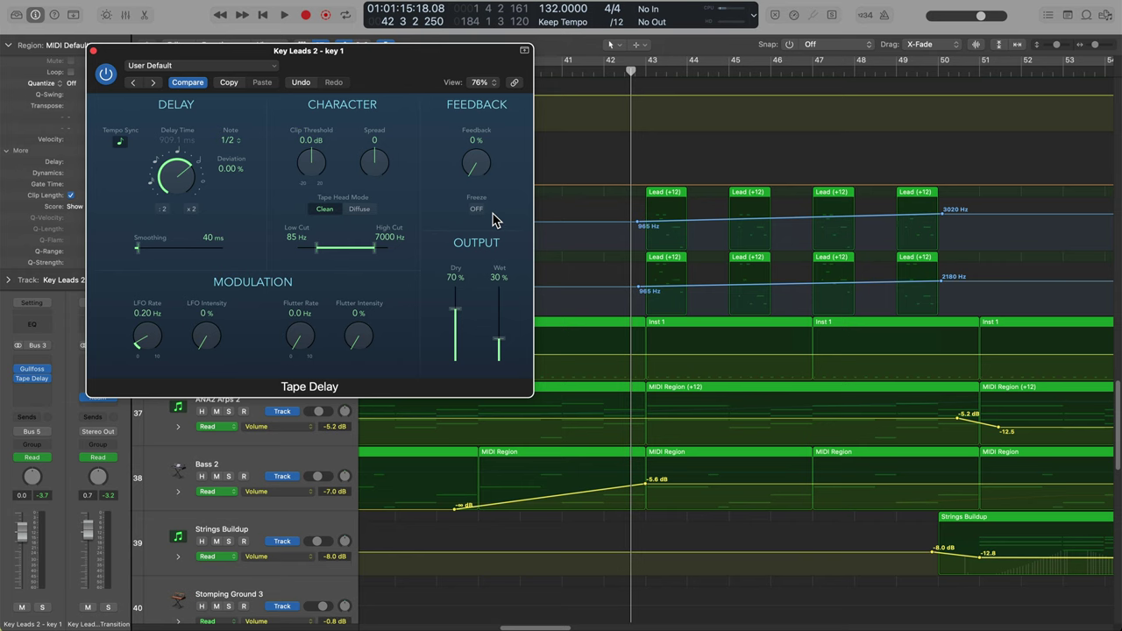
Step: Scrub the playhead back to bar 42, just before the first Key Lead regions
key(super+Left)
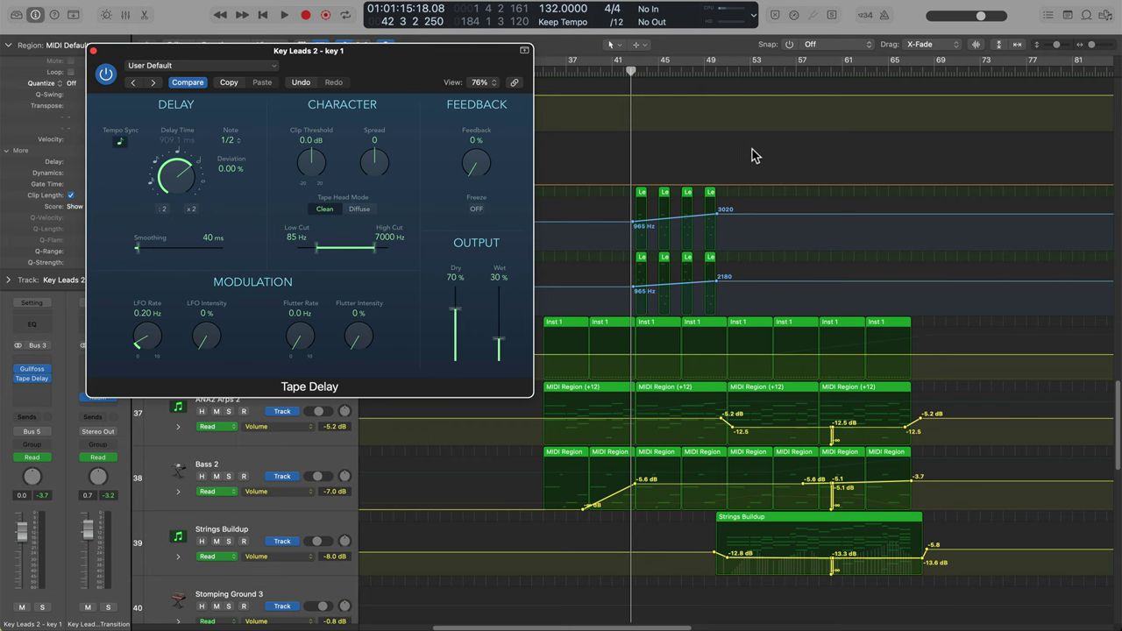
scroll(913, 154, up, 5)
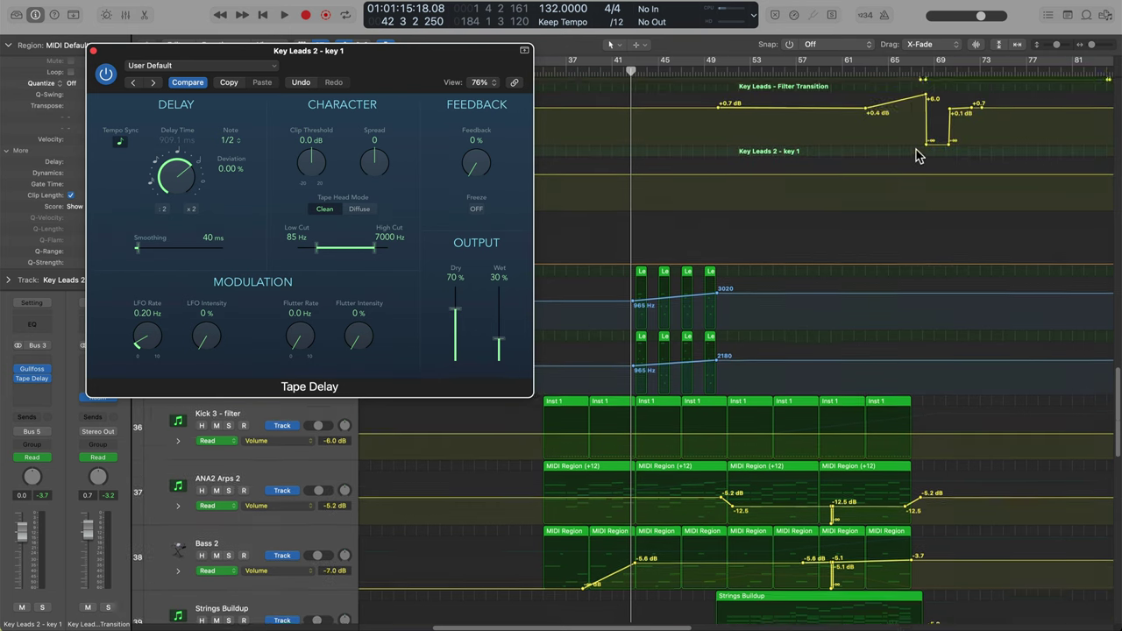
drag(917, 68, 632, 147)
scroll(931, 147, up, 4)
scroll(716, 362, down, 3)
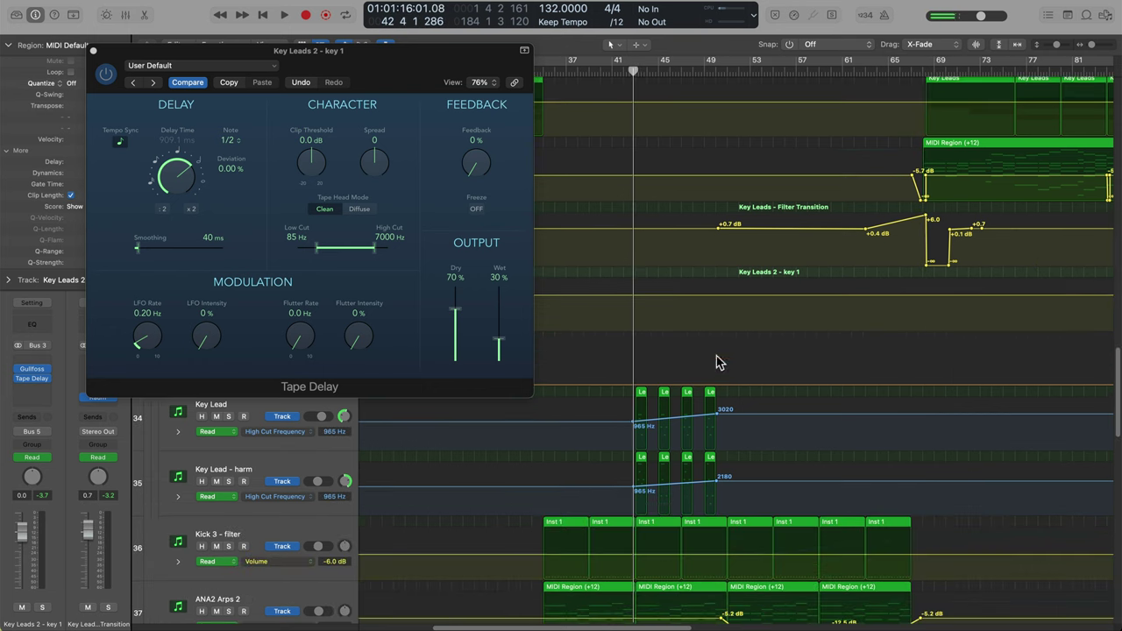
scroll(717, 367, down, 3)
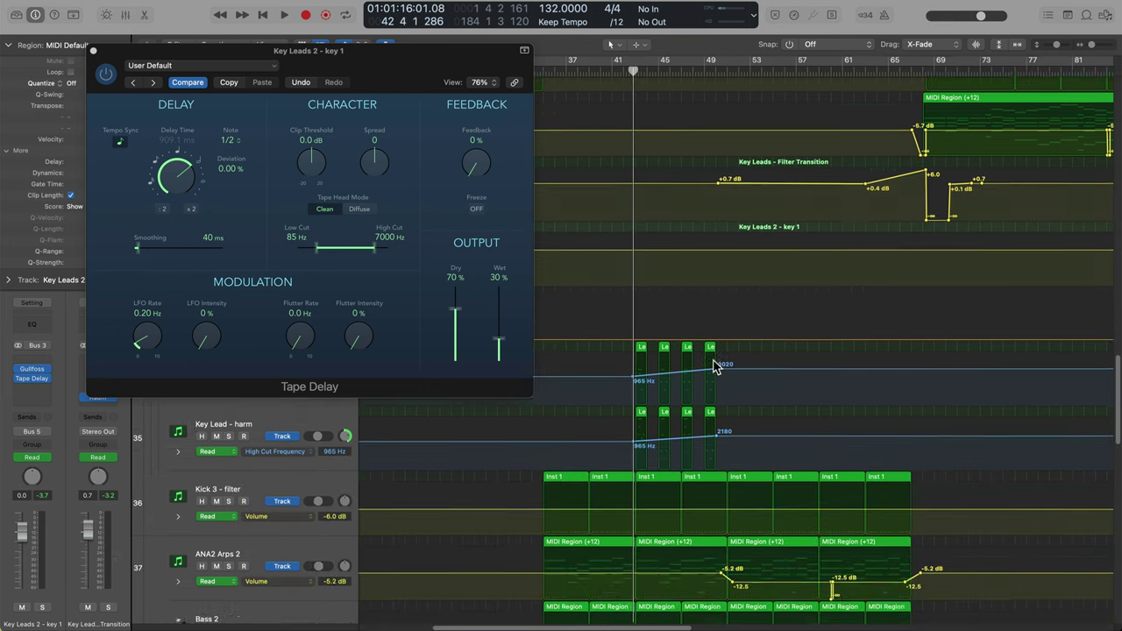
Step: Set the automation mode of the Key Leads 2 - key 1 track to Latch
drag(406, 65, 430, 412)
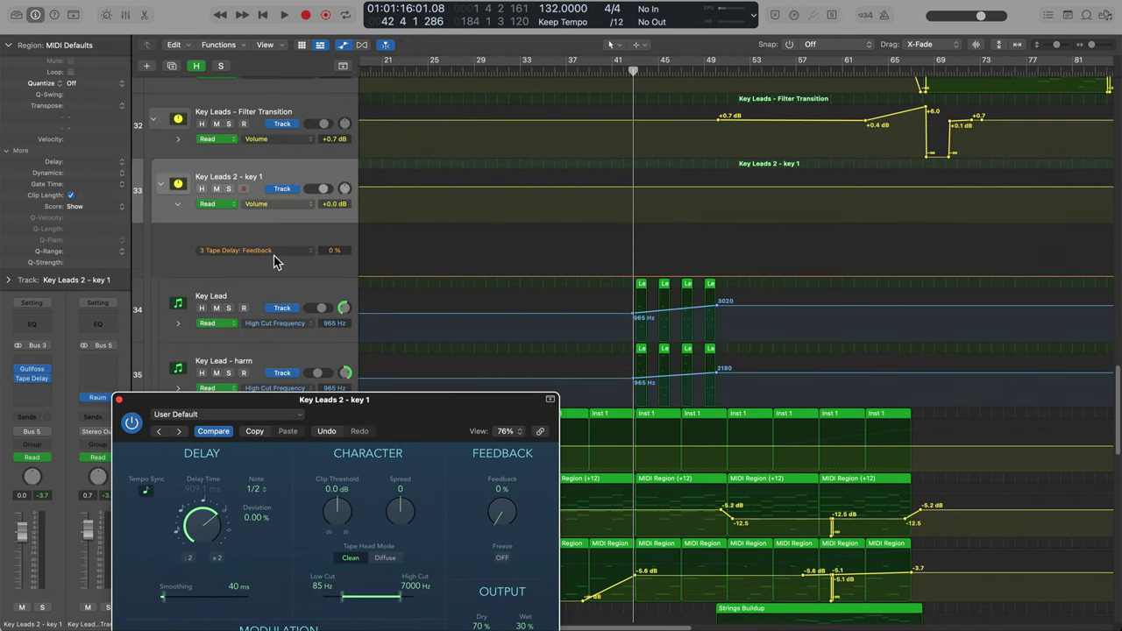
click(231, 205)
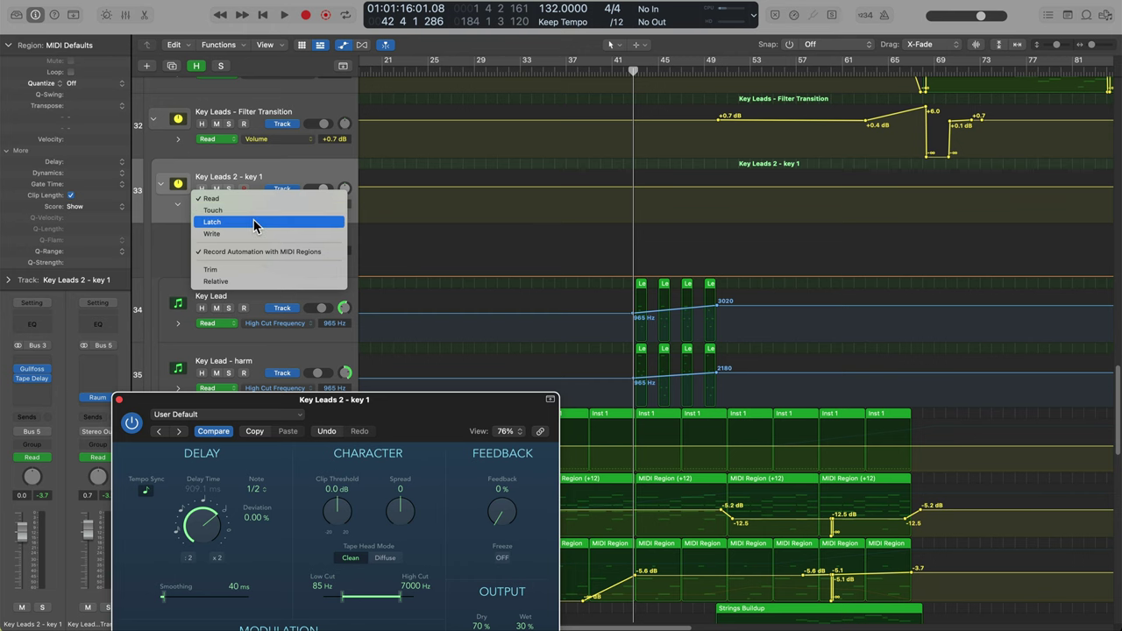
click(233, 223)
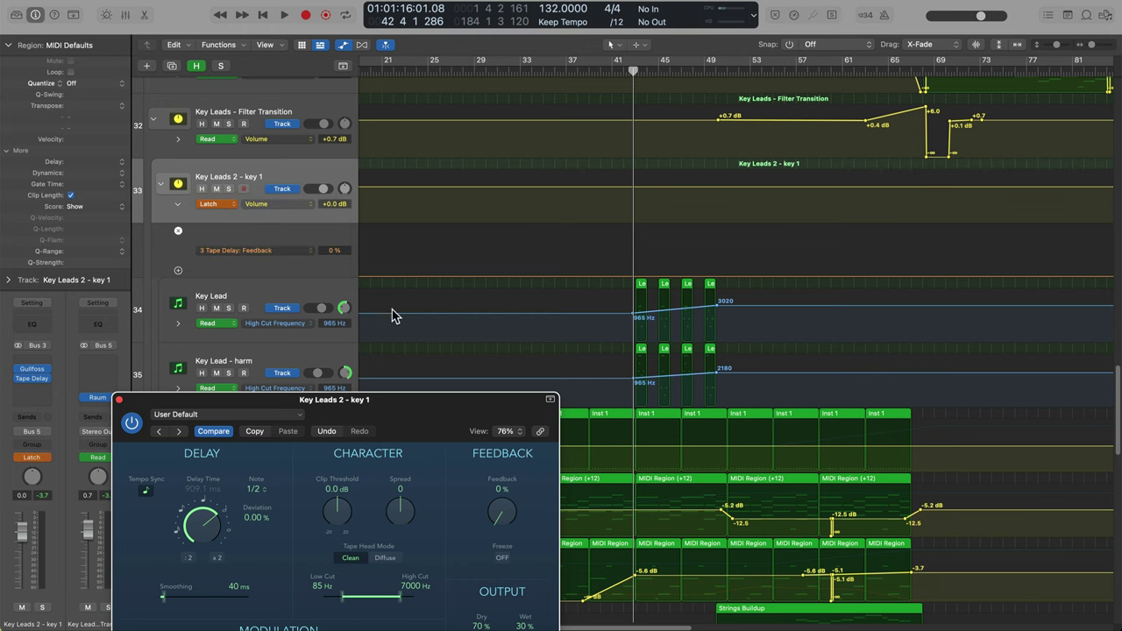
Step: Play from bar 42, recording Tape Delay Feedback sweeps over the Key Lead regions, holding 106 %, then dropping to 0 % at bar 68
drag(488, 403, 429, 50)
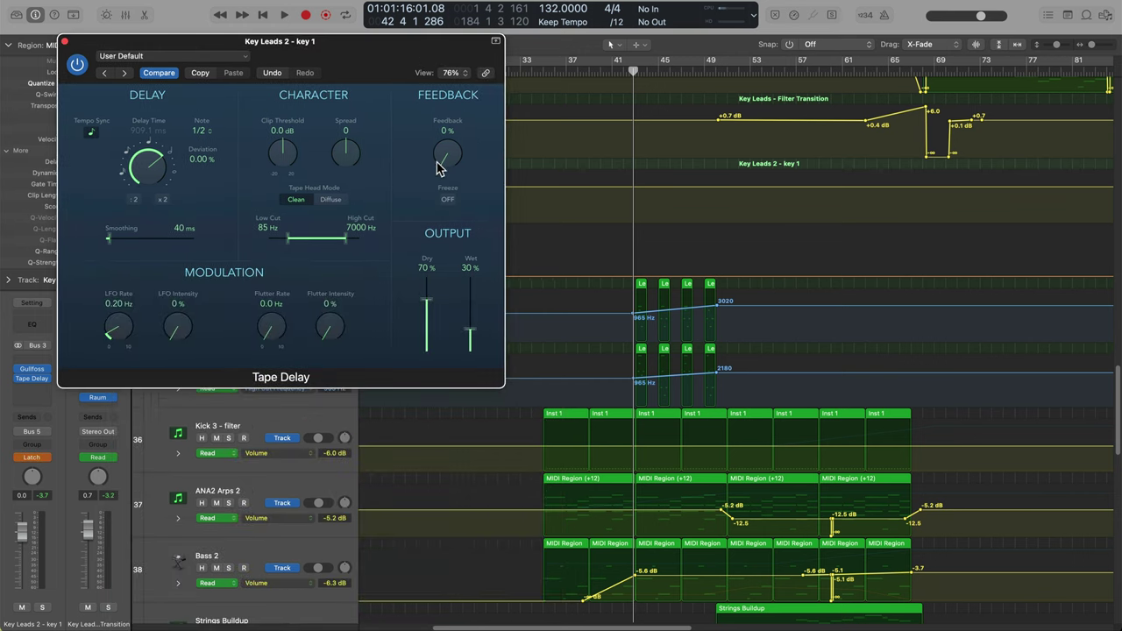
mouse_move(439, 167)
mouse_down()
mouse_move(446, 79)
mouse_move(449, 165)
mouse_move(463, 70)
mouse_move(450, 157)
mouse_up()
key(space)
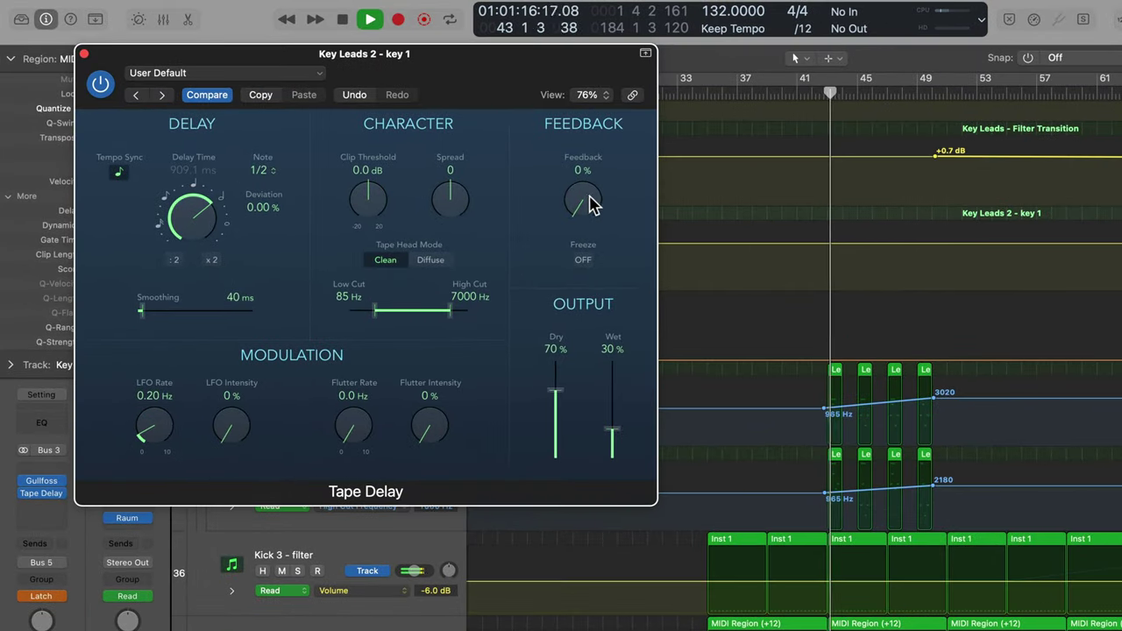
drag(458, 156, 468, 109)
mouse_move(591, 136)
mouse_down()
mouse_move(600, 125)
mouse_move(600, 179)
mouse_move(608, 103)
mouse_move(606, 193)
mouse_move(606, 143)
mouse_move(631, 93)
mouse_move(624, 185)
mouse_move(633, 92)
mouse_up()
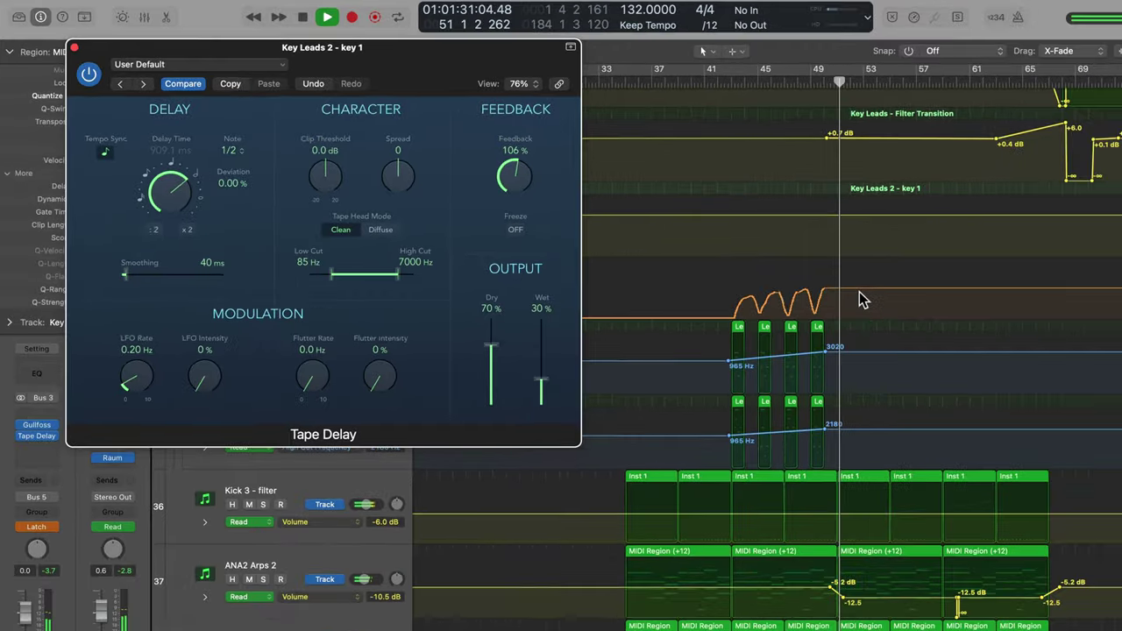
scroll(748, 260, up, 3)
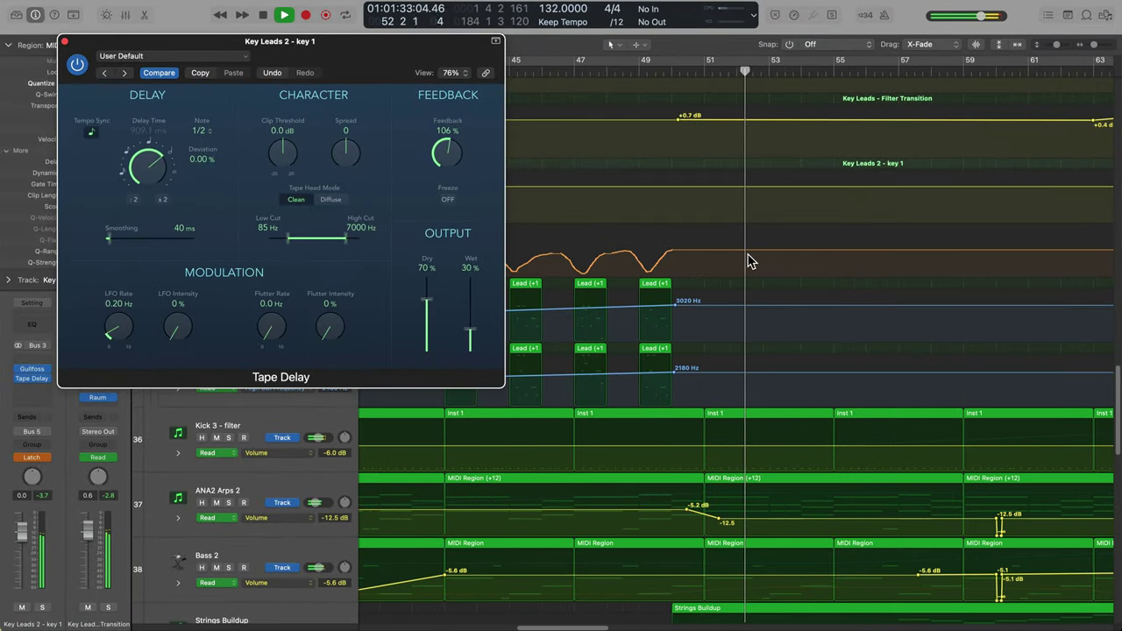
scroll(747, 261, down, 3)
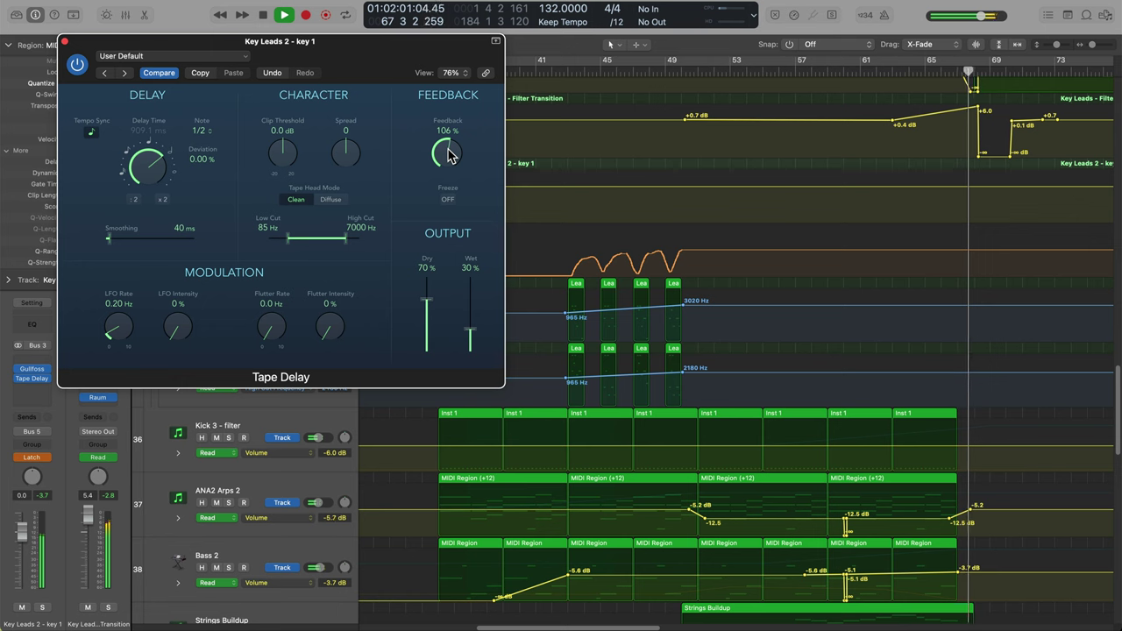
drag(448, 155, 455, 355)
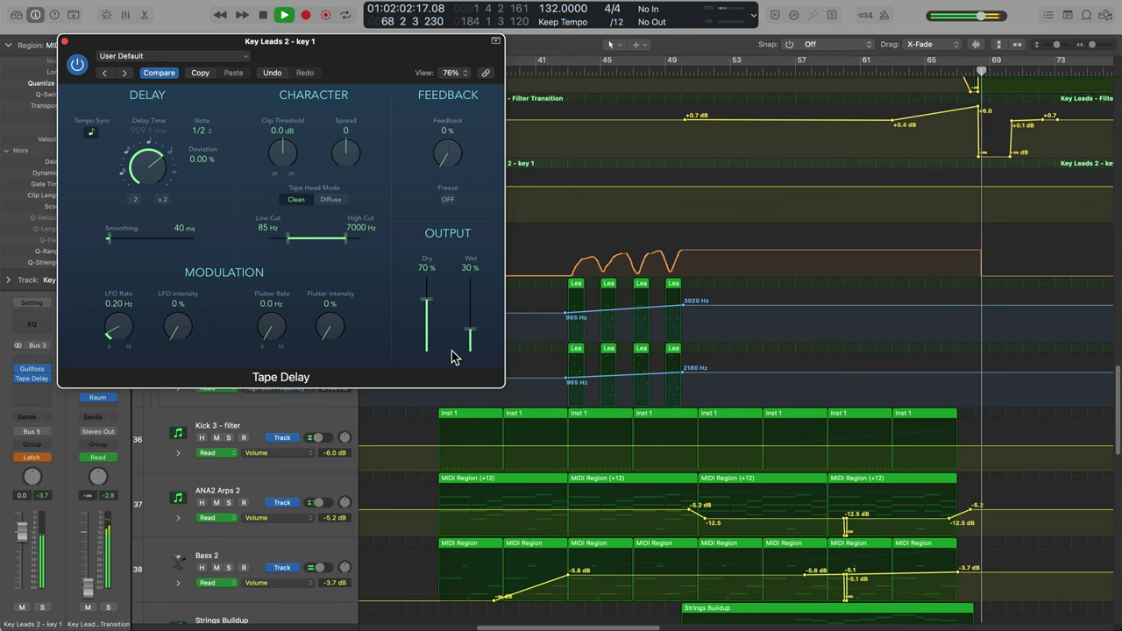
key(space)
Step: Play the end of the delay transition around bar 68 to check the timing of the Feedback drop
click(980, 69)
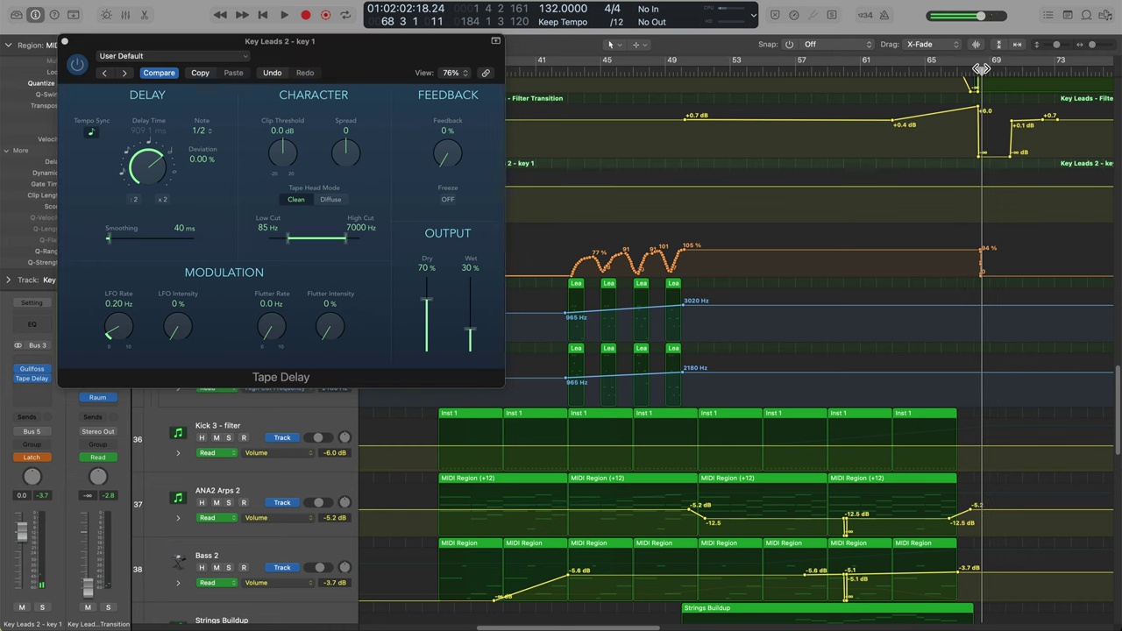
key(super+Right)
key(super+Right)
key(super+Right)
key(super+Right)
key(super+Right)
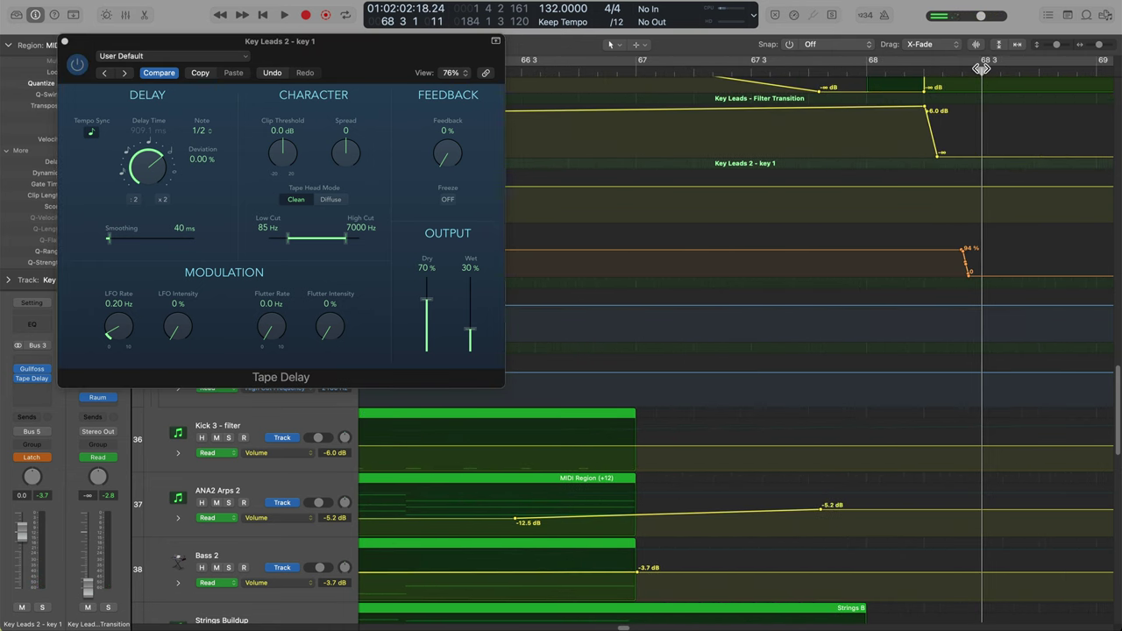
scroll(1005, 148, up, 5)
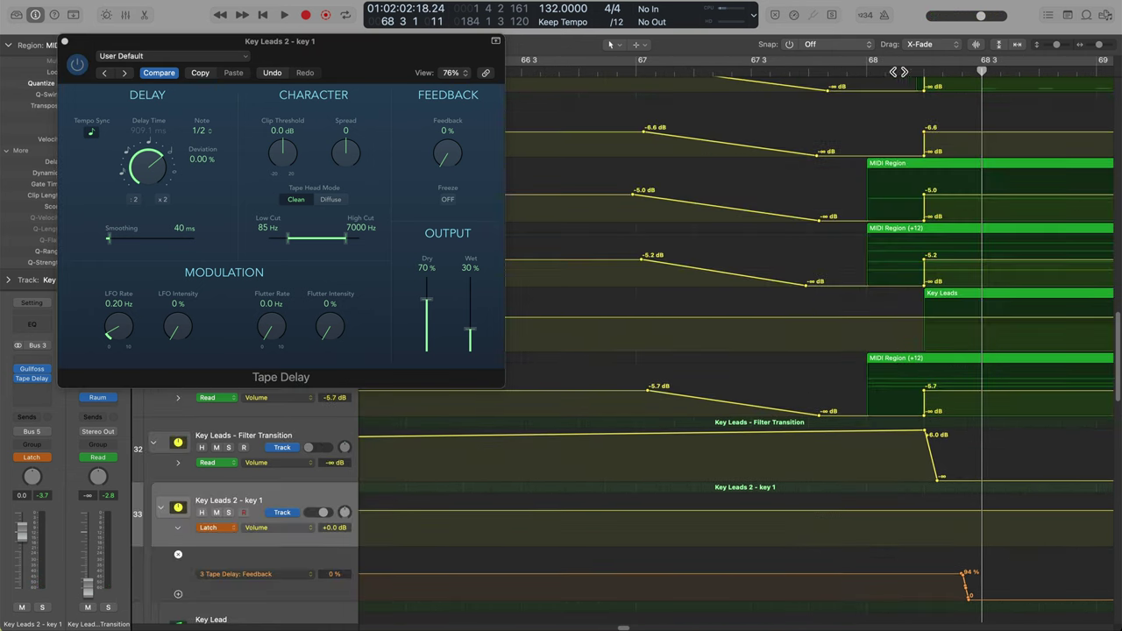
drag(899, 71, 842, 83)
key(space)
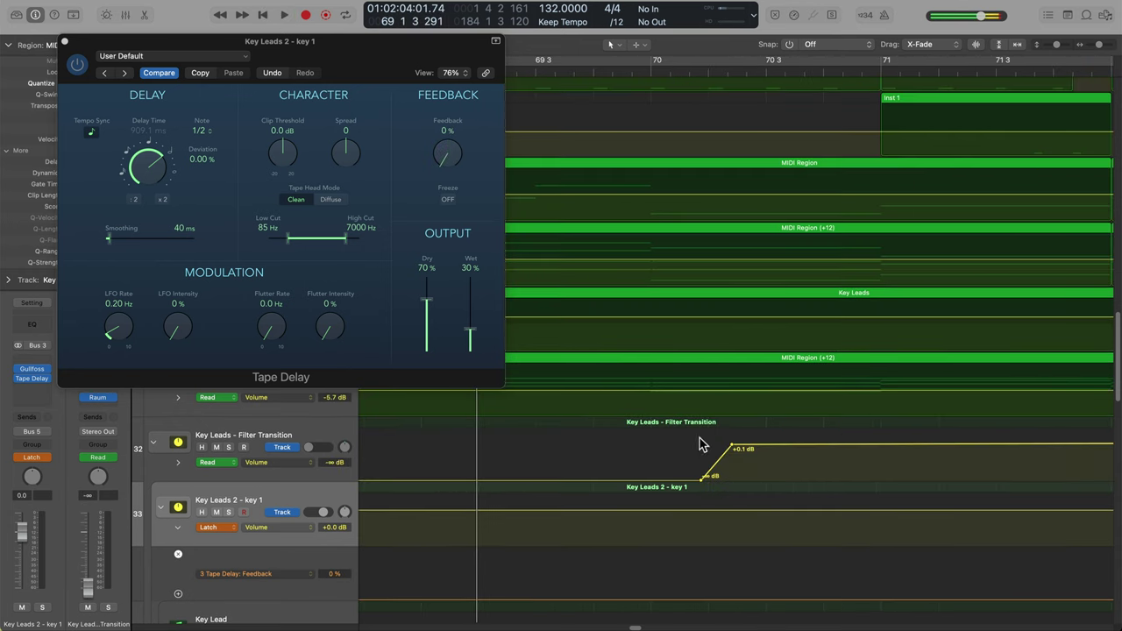
Step: Move the Feedback automation's drop earlier to line up with the start of the Key Leads region at bar 68, beat 2
scroll(701, 444, left, 5)
click(752, 69)
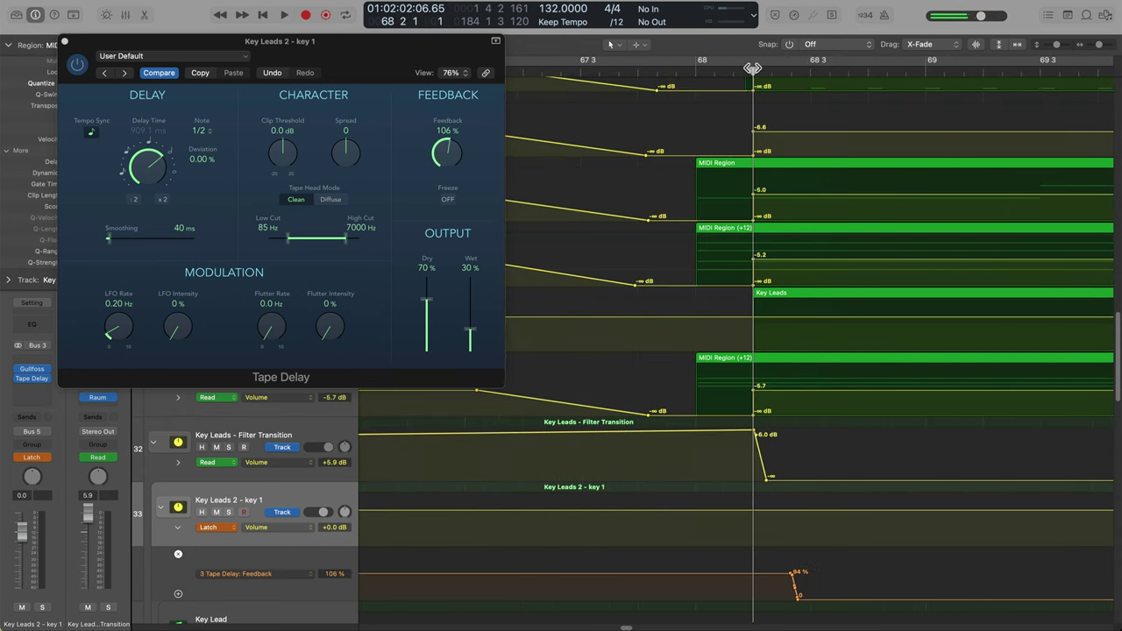
drag(787, 573, 753, 575)
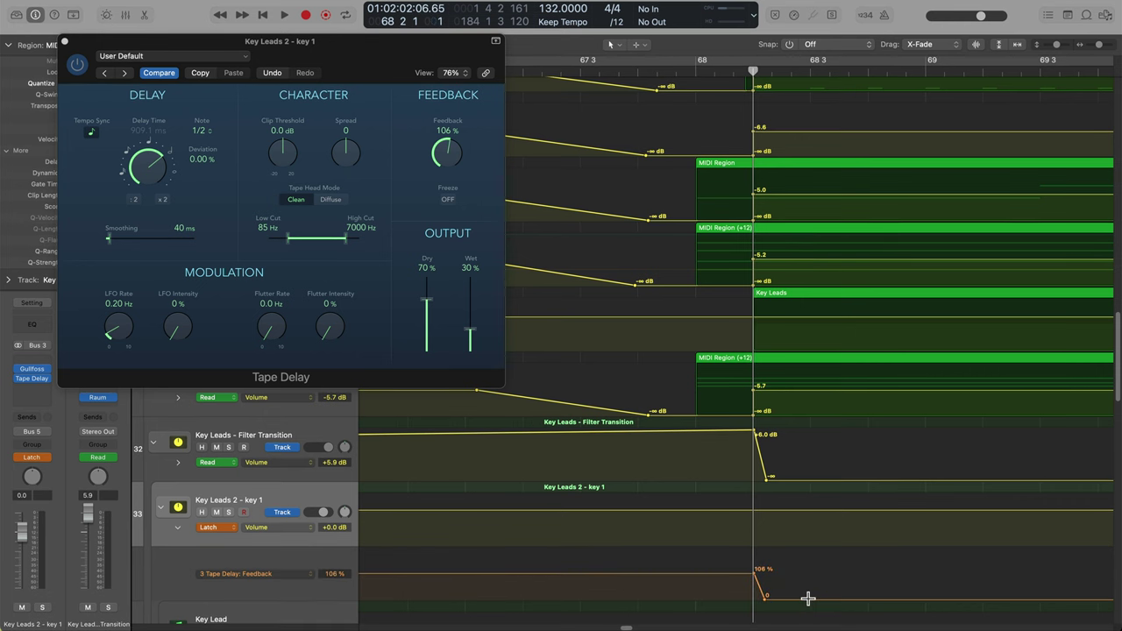
Step: Examine the volume automation dips near bar 60 on the ANA2 Arps 2, Bass 2 and Strings Buildup tracks
key(super+Left)
key(super+Left)
key(super+Left)
key(super+Left)
key(super+Left)
key(super+Left)
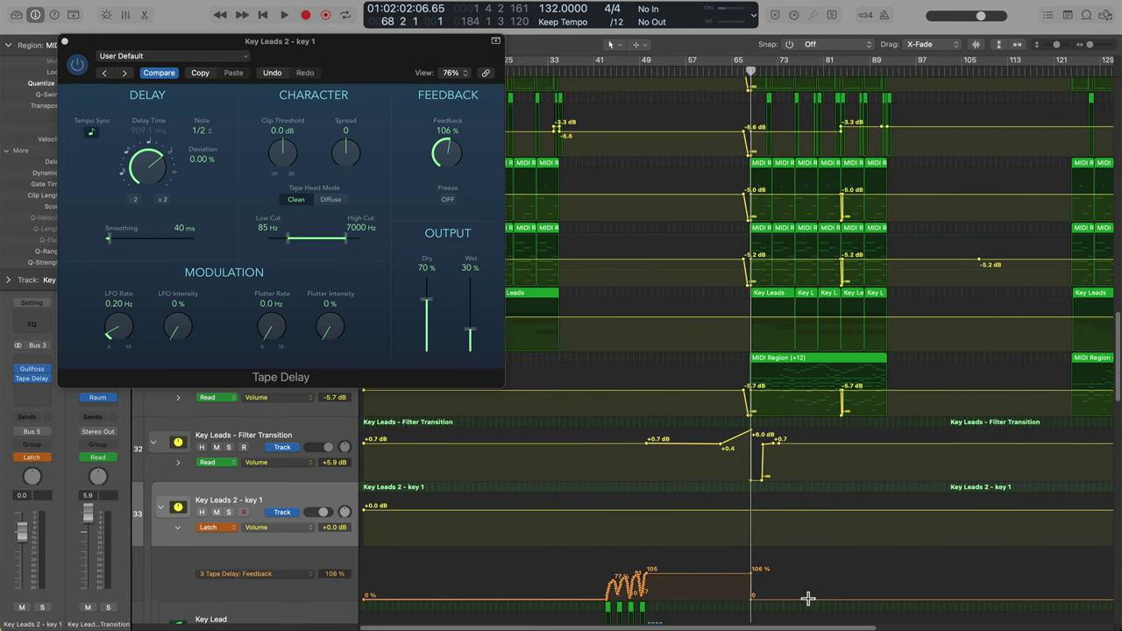
scroll(811, 605, down, 10)
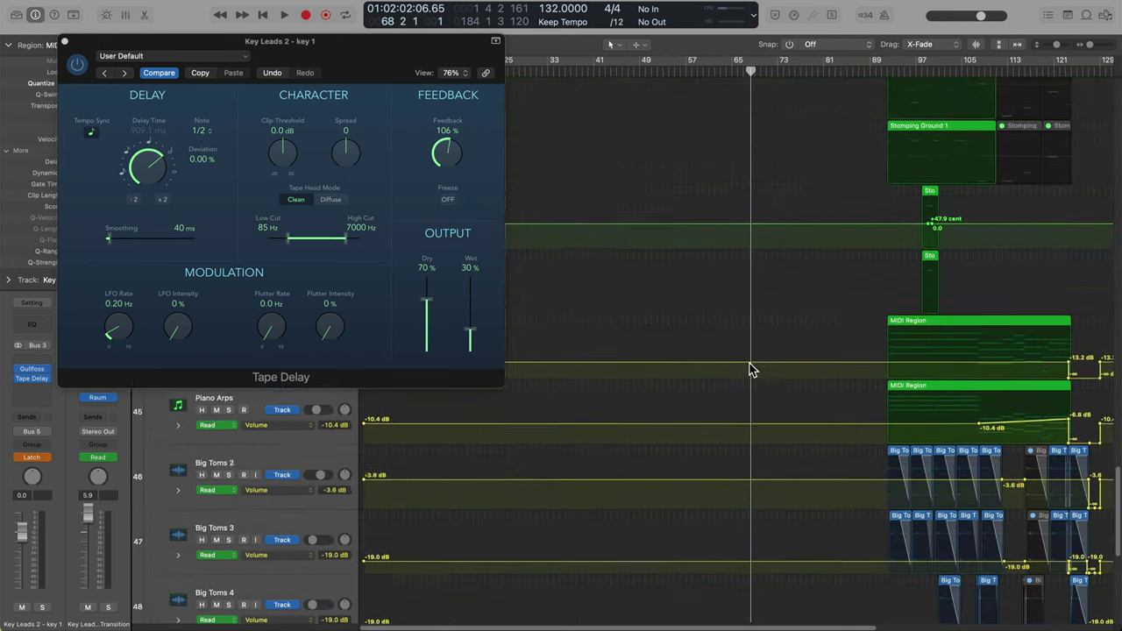
click(706, 70)
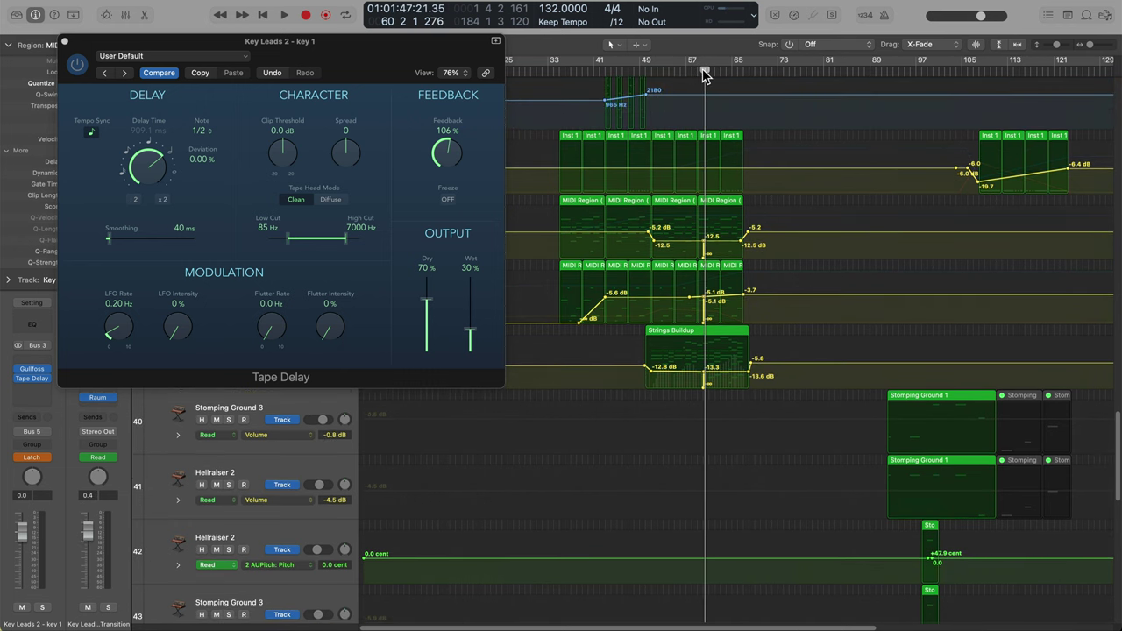
key(super+Right)
key(super+Right)
key(super+Right)
key(super+Right)
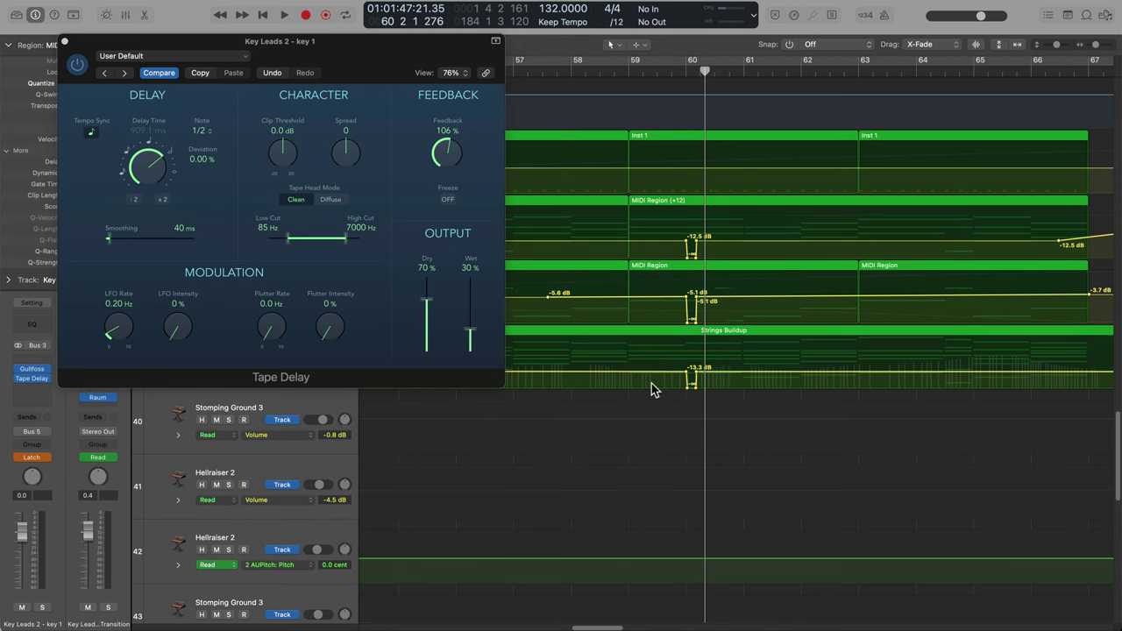
key(super+Left)
key(super+Left)
key(super+Left)
key(super+Left)
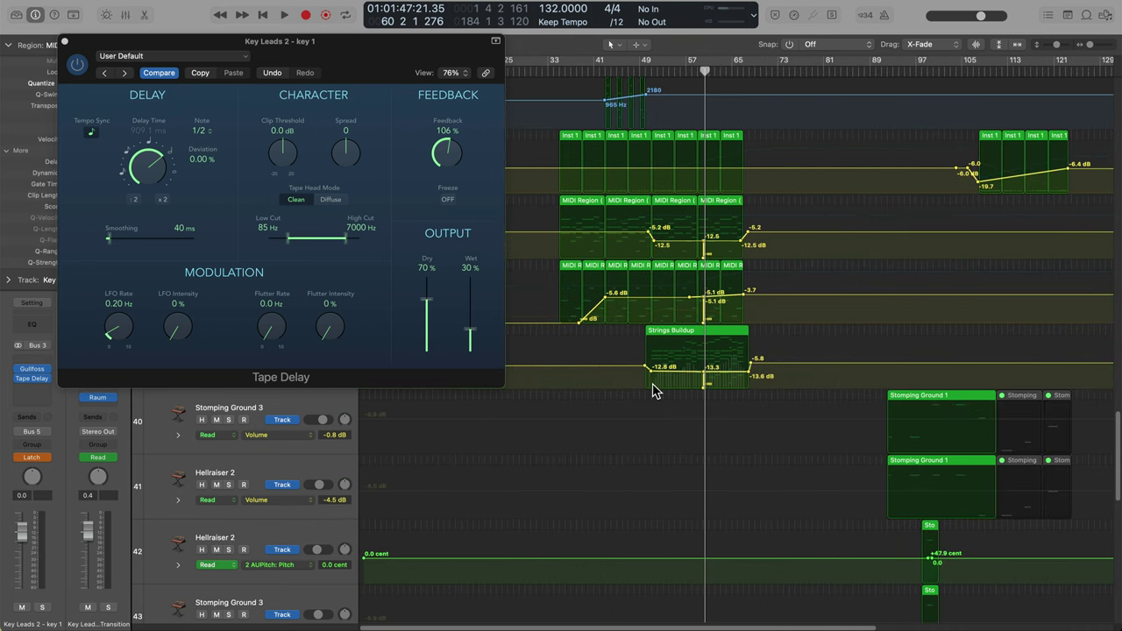
scroll(653, 392, up, 4)
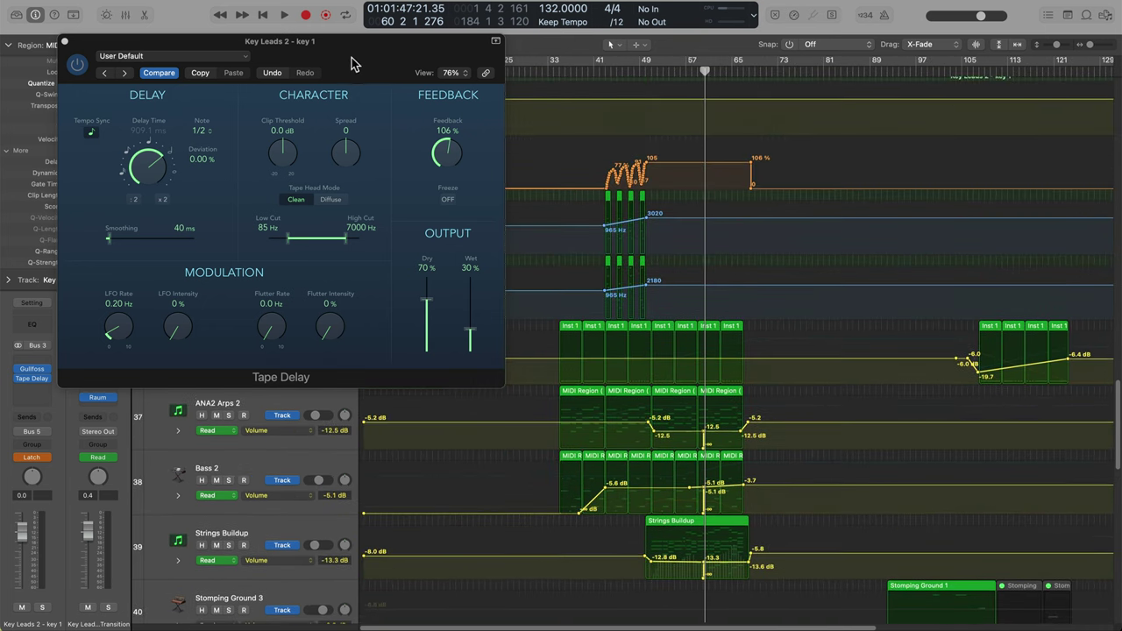
Step: Set the automation mode of the Key Leads 2 - key 1 track to Read and close the Tape Delay window
drag(357, 47, 431, 389)
click(219, 116)
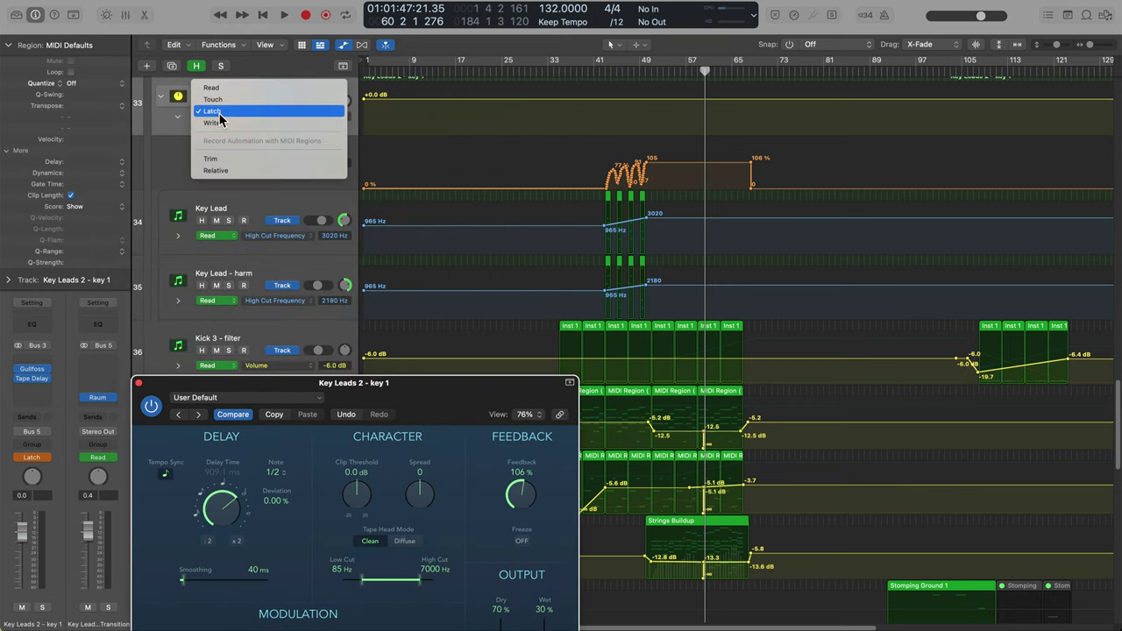
click(241, 88)
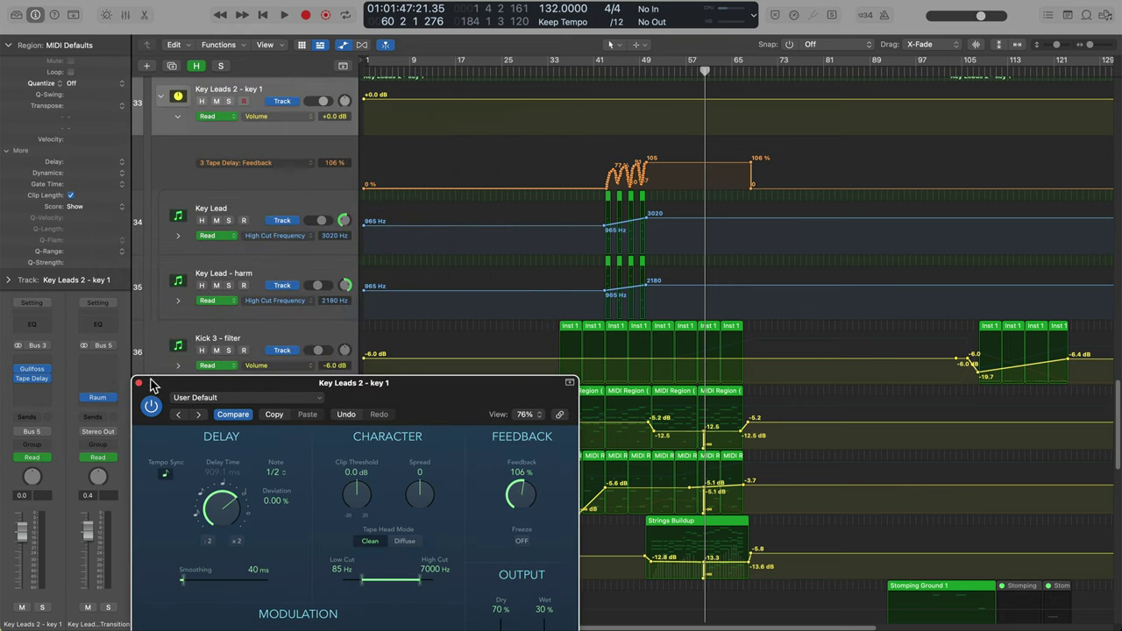
click(139, 383)
Step: Place the playhead just before bar 42 and review the Tape Delay Feedback curve from the Key Lead regions to its drop at bar 68
click(599, 72)
key(super+Right)
key(super+Right)
key(super+Right)
key(super+Right)
key(super+Right)
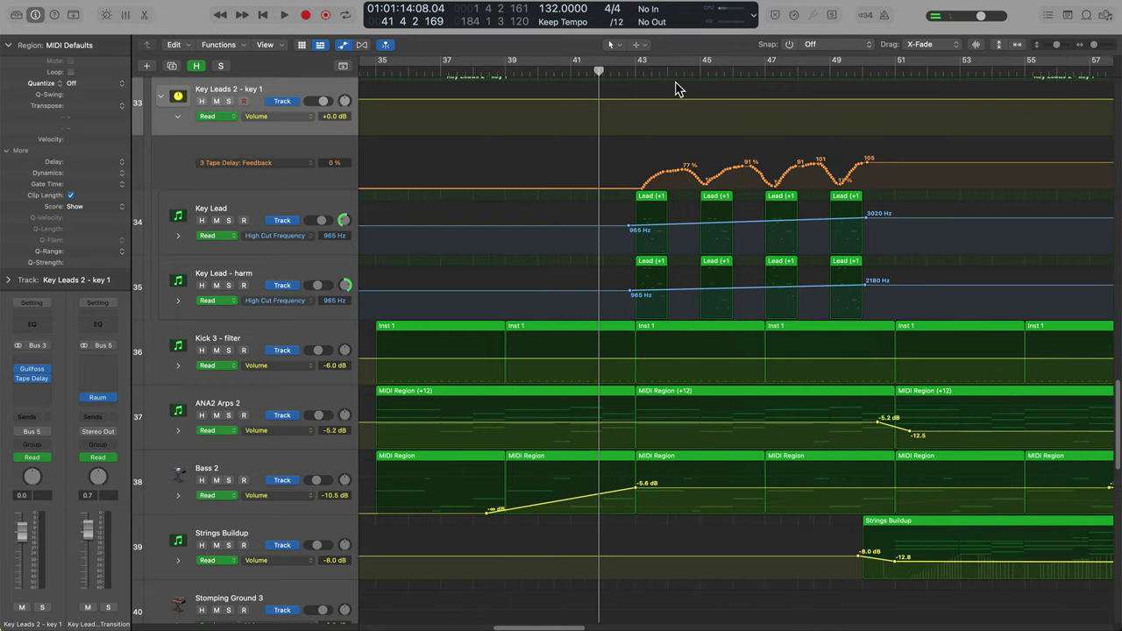
scroll(516, 205, right, 10)
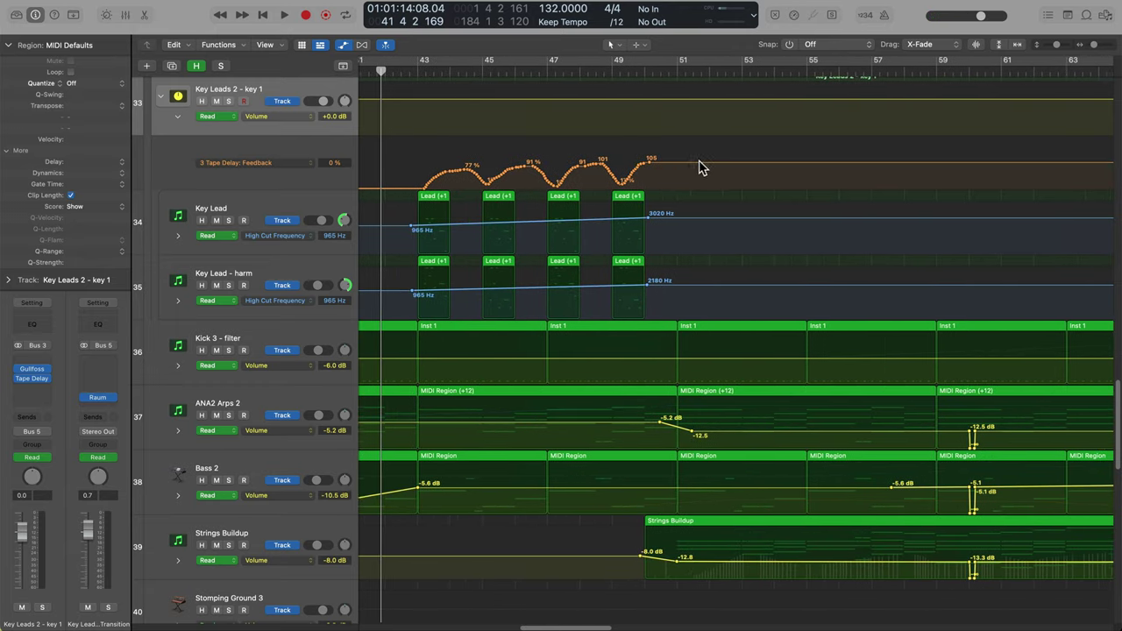
scroll(684, 167, right, 5)
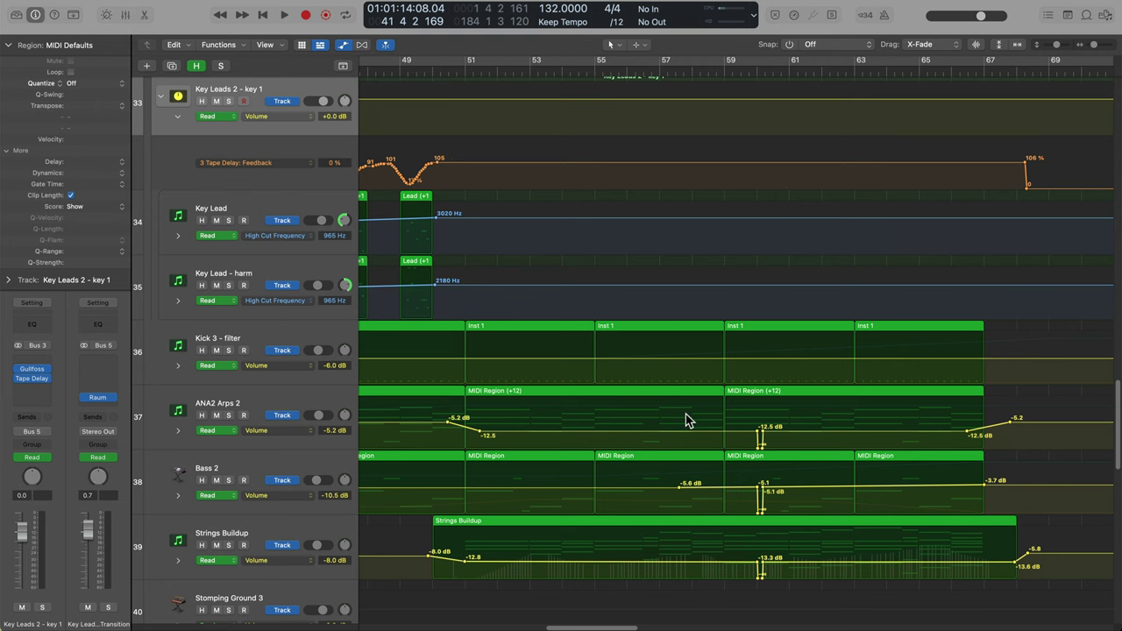
Step: Unmute the Piano Improv, bone dry piano, piano reverse FX reverb and Violin Layer regions between bars 50 and 68
scroll(686, 420, up, 20)
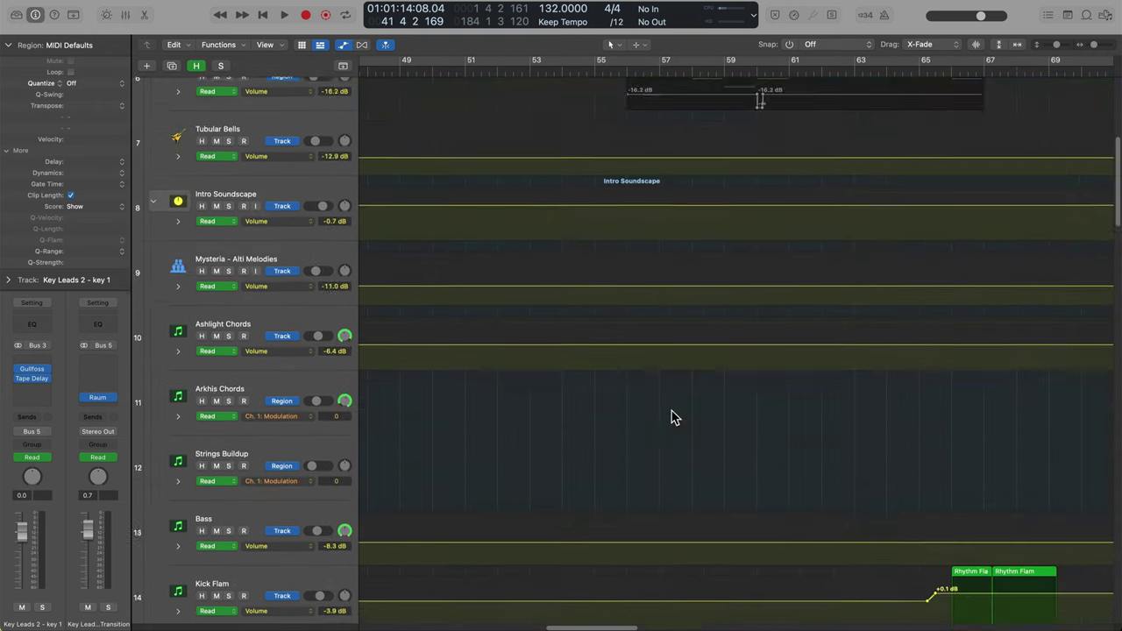
scroll(674, 417, up, 5)
drag(616, 193, 913, 412)
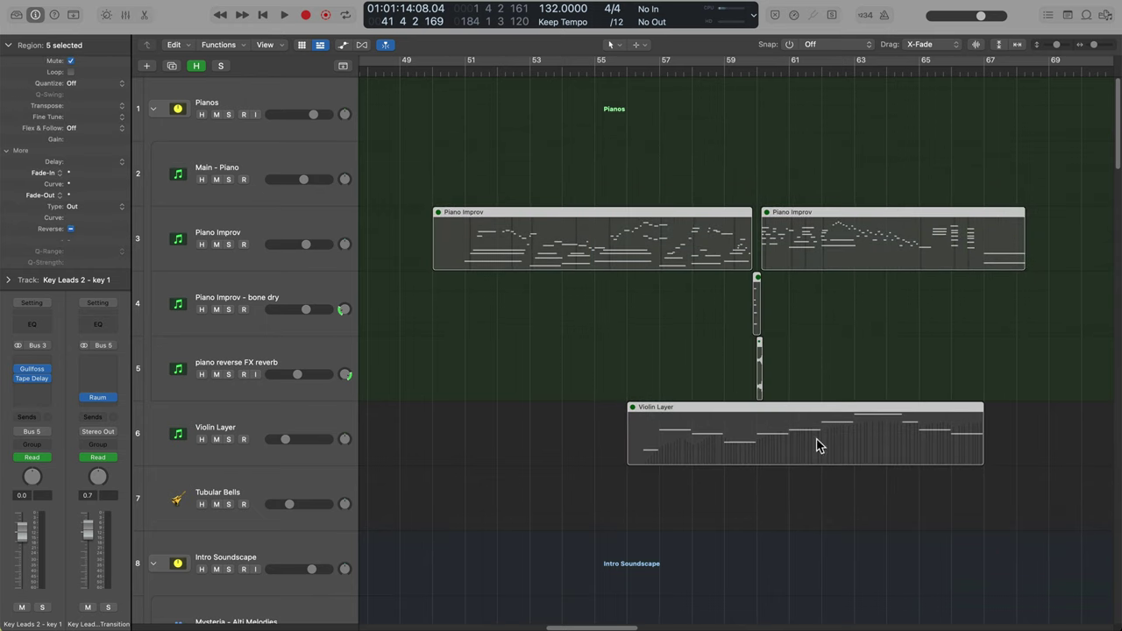
key(ctrl+m)
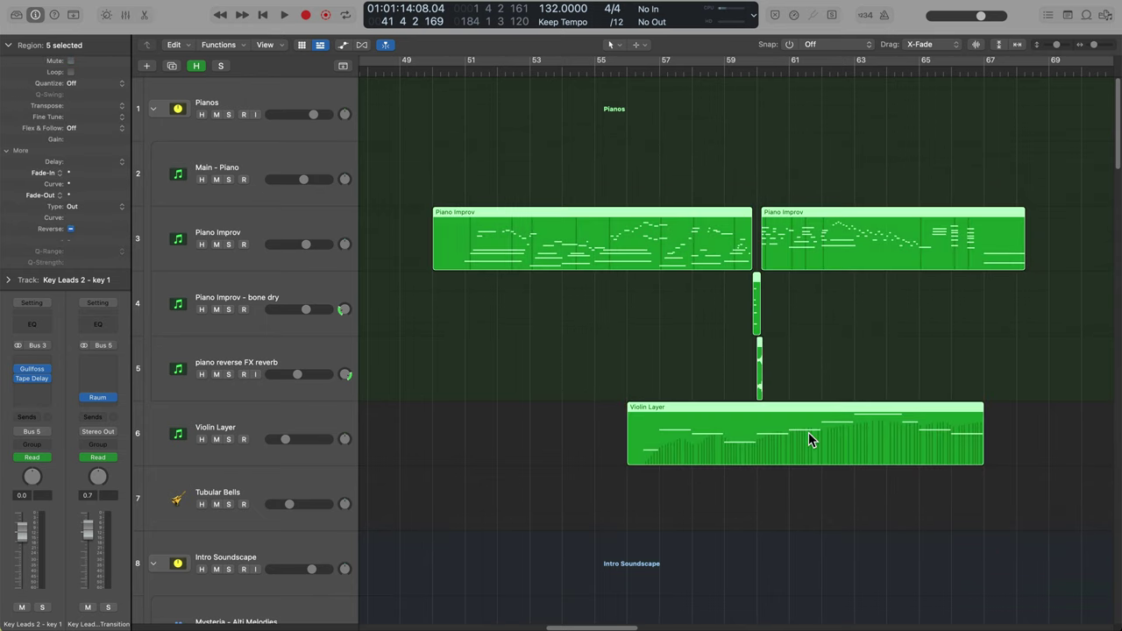
Step: Show track automation again and expand the Tape Delay Feedback lane of the Key Leads 2 - key 1 track
scroll(808, 432, down, 12)
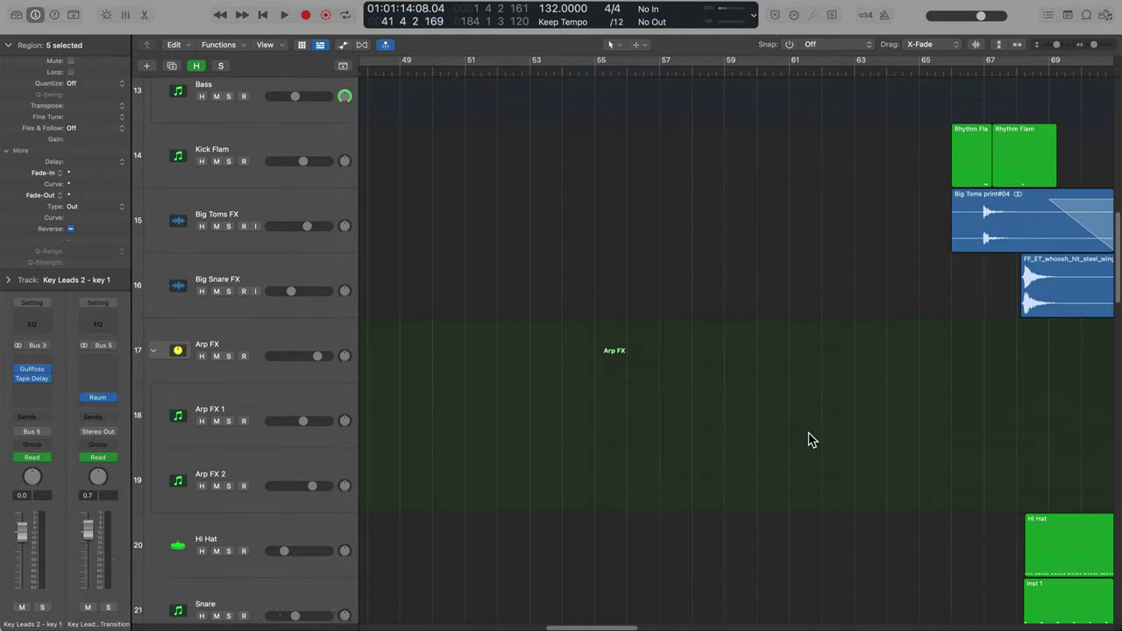
scroll(809, 439, down, 20)
key(a)
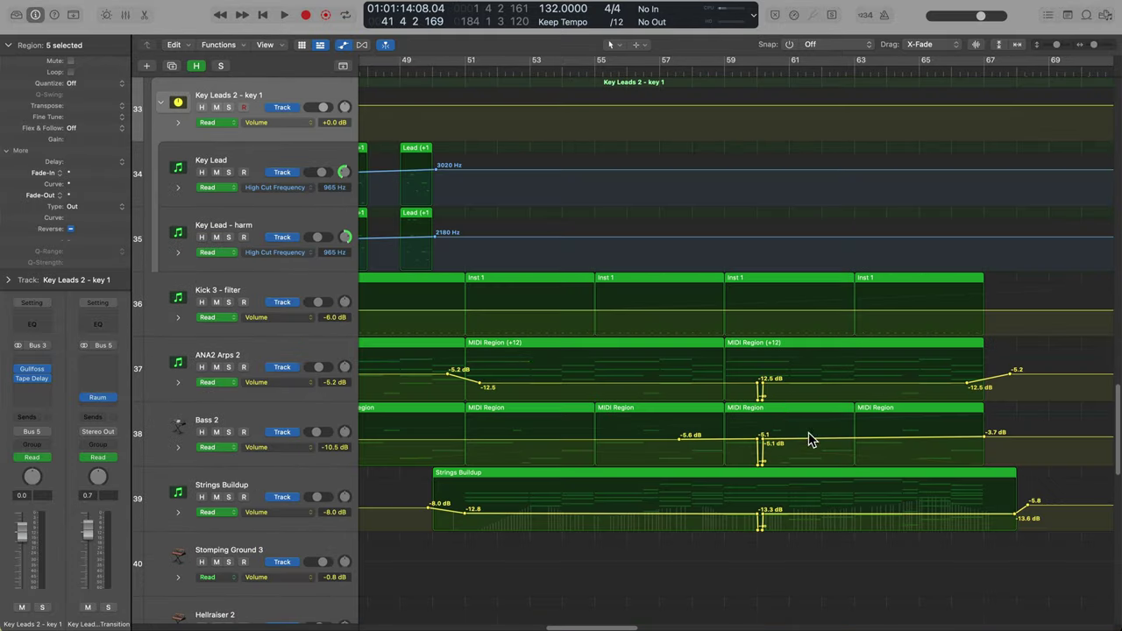
scroll(783, 406, left, 5)
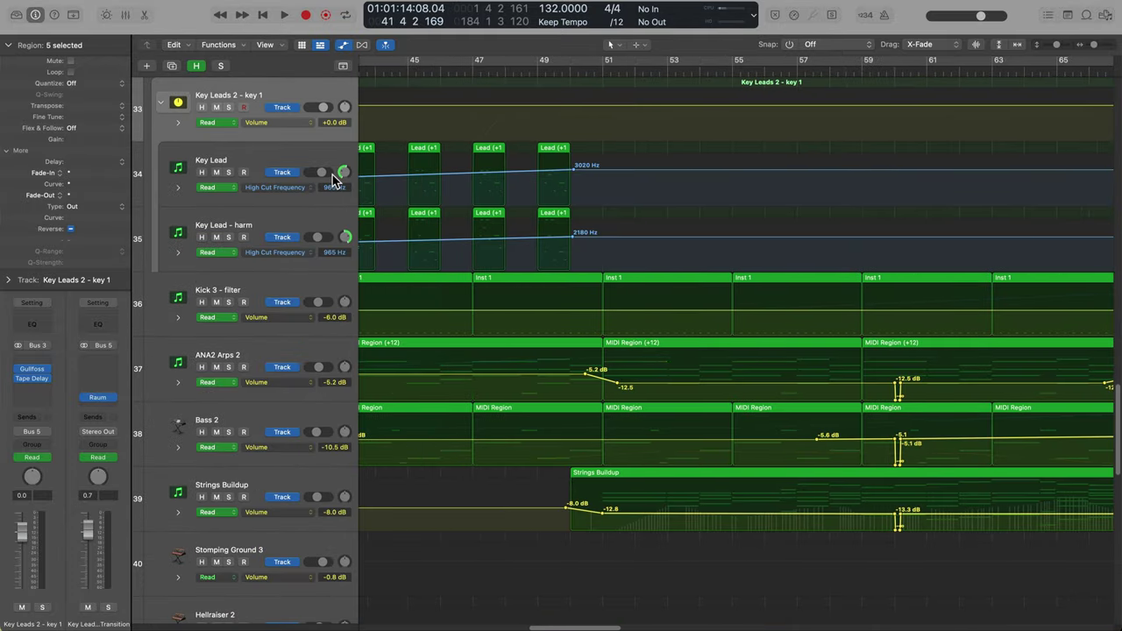
click(178, 123)
Step: Play the transition from about bar 46 to bar 56 to hear the delay feedback with the unmuted layers, and stop playback
double_click(451, 71)
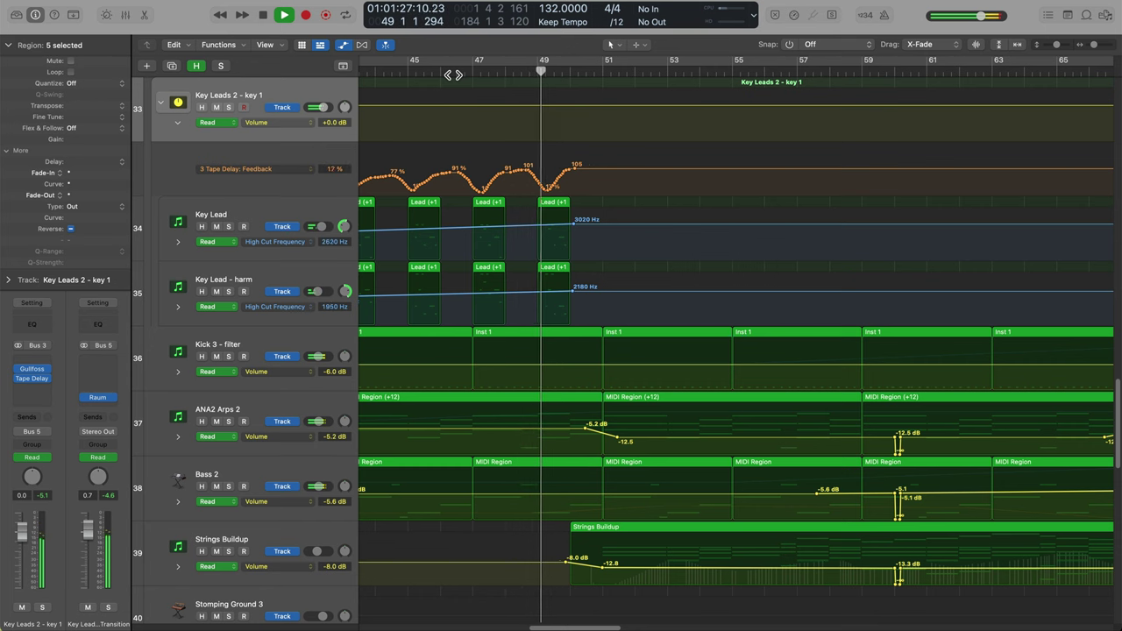
scroll(592, 254, right, 4)
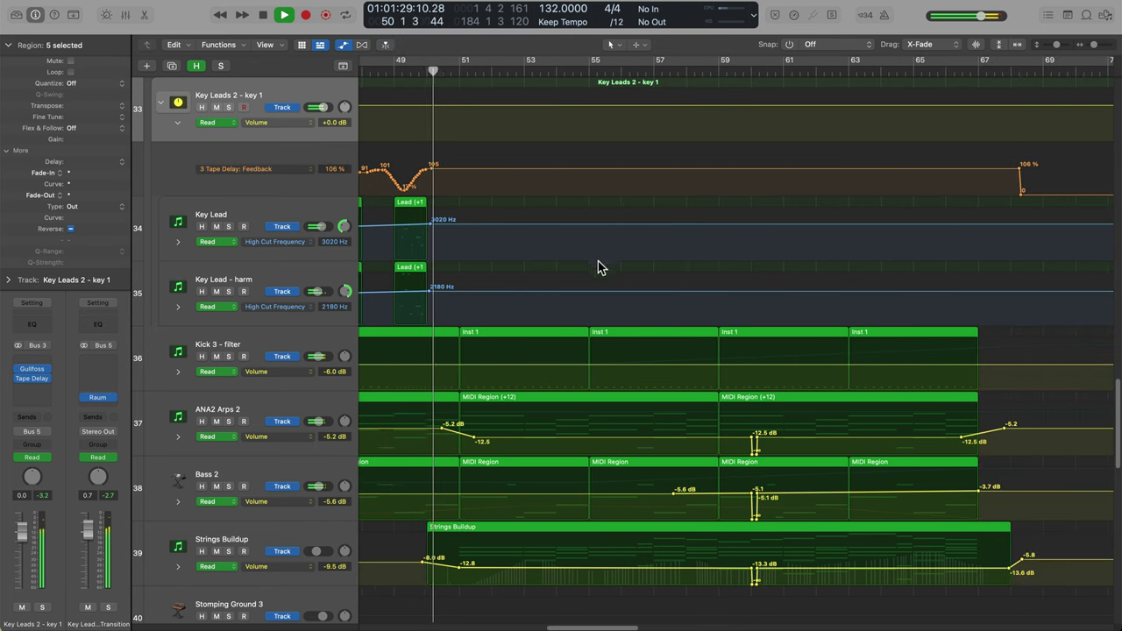
scroll(710, 321, up, 3)
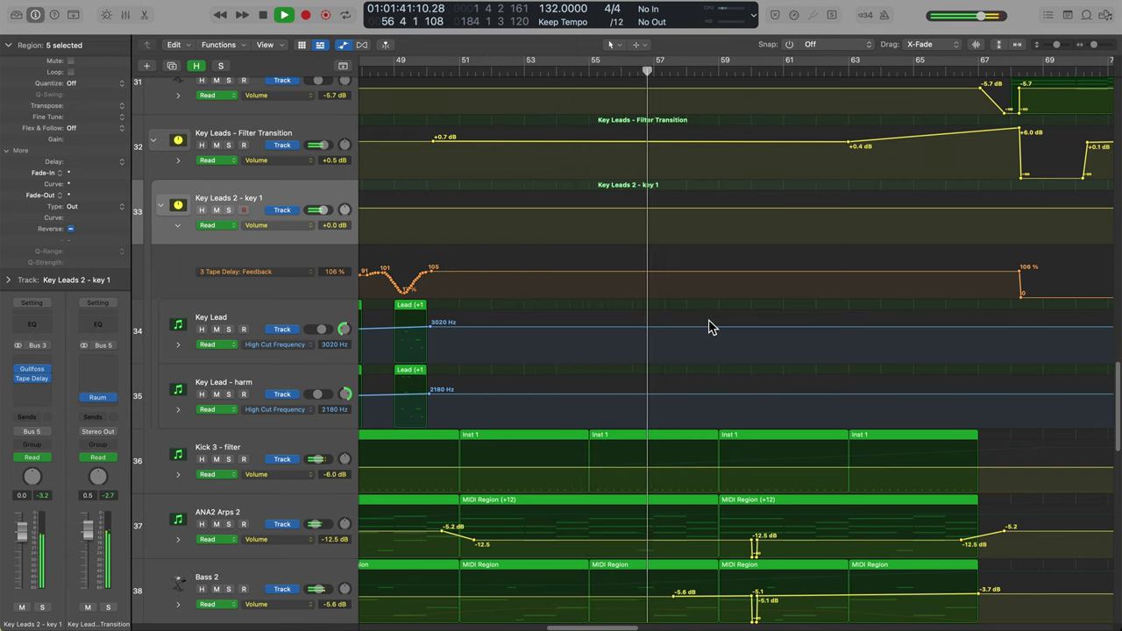
key(space)
Step: Return the playhead to bar 42 and examine the Feedback drop against the Key Leads - Filter Transition volume automation near bar 68
scroll(480, 187, left, 5)
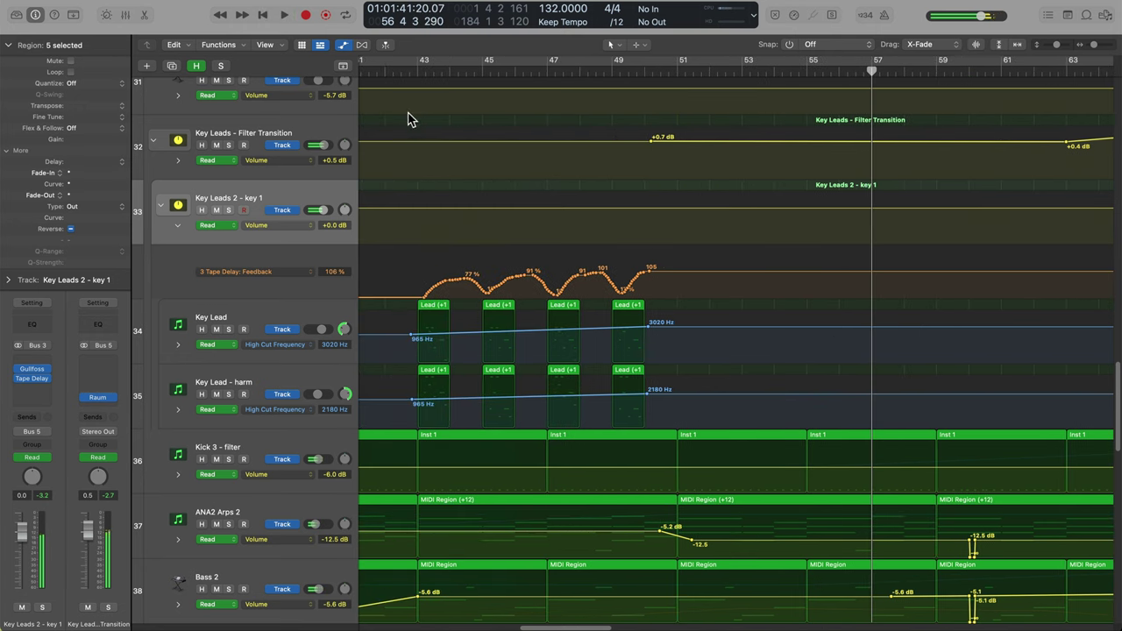
click(401, 71)
scroll(473, 256, right, 4)
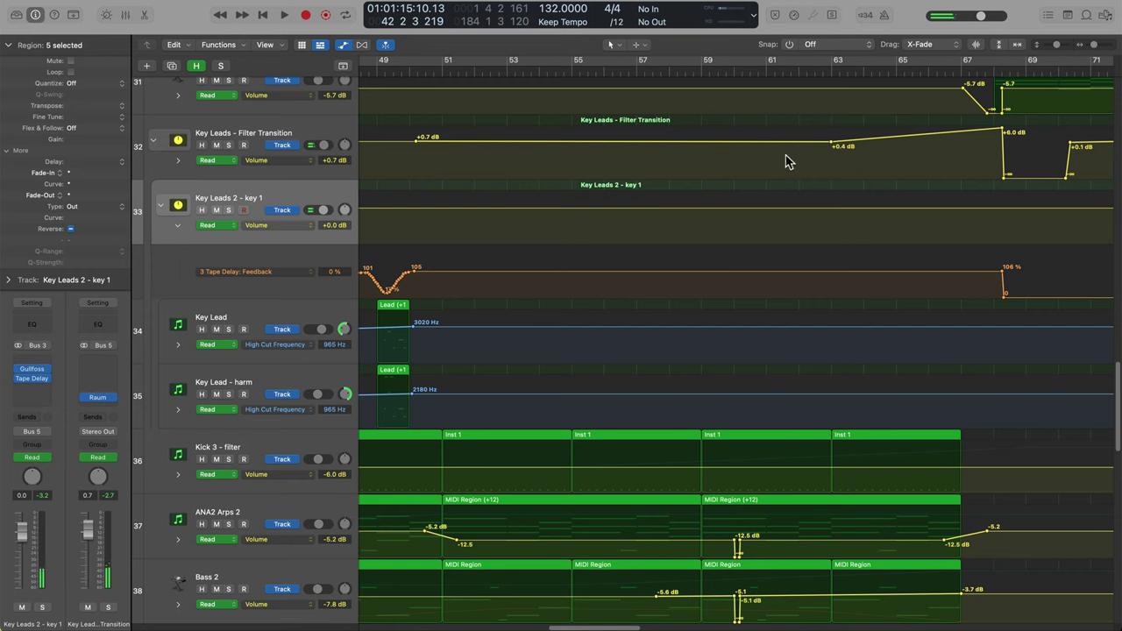
scroll(657, 248, up, 1)
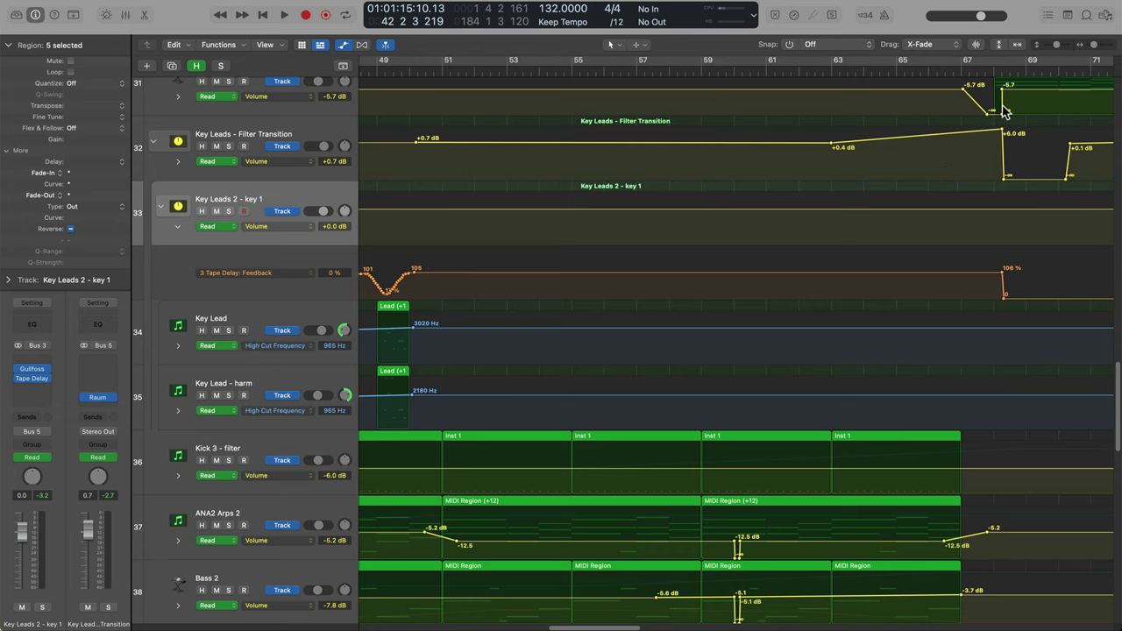
Step: Shape the Key Leads 2 - key 1 volume automation from 0 dB at bar 50 down to -∞ at bar 54, holding until bar 63 and rising to 0 dB at bar 68
click(290, 203)
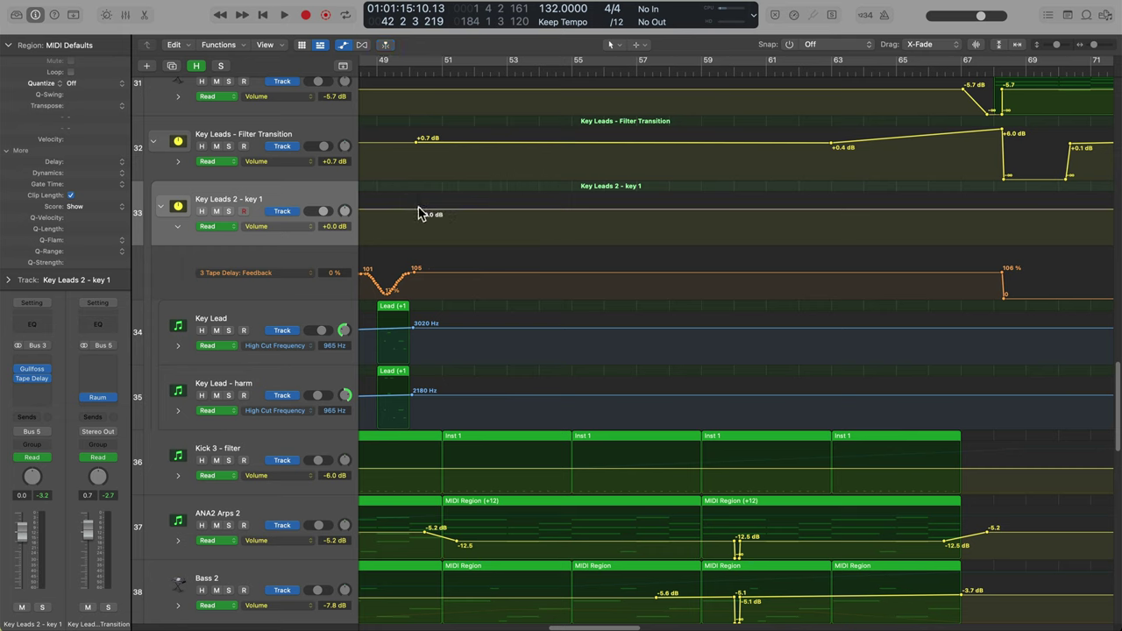
drag(419, 209, 416, 210)
click(996, 209)
drag(772, 210, 773, 289)
drag(530, 246, 541, 244)
mouse_move(837, 246)
mouse_down()
mouse_move(865, 245)
mouse_move(831, 244)
mouse_up()
drag(996, 209, 1002, 208)
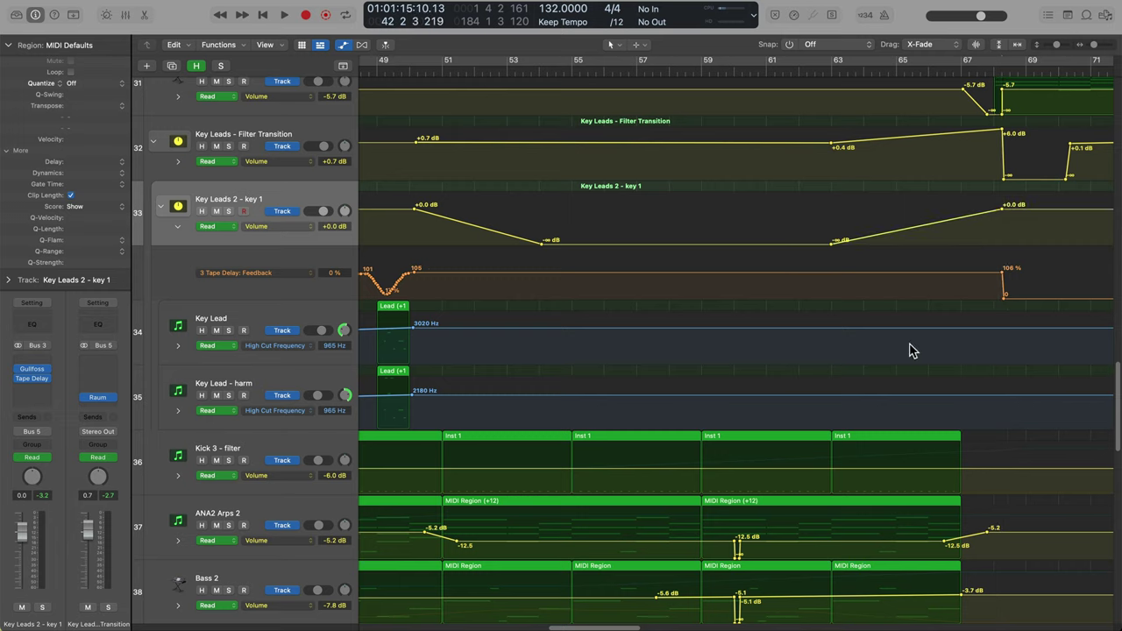
Step: Place the playhead just before bar 35 and start playback ahead of the key leads' delay build-up
scroll(739, 442, left, 10)
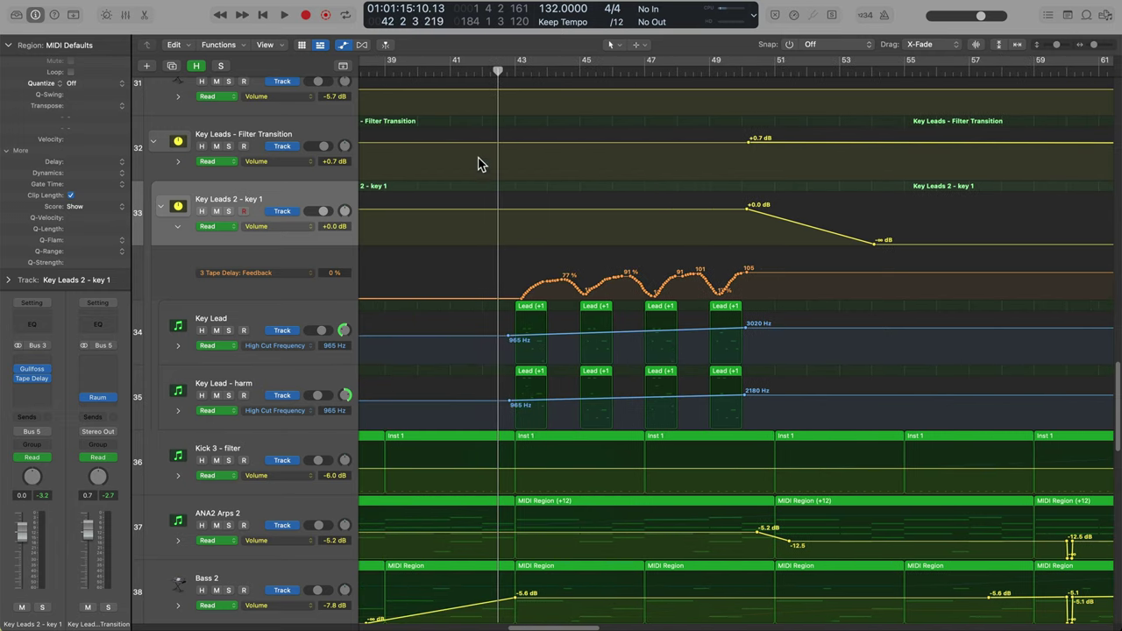
scroll(639, 321, left, 12)
scroll(624, 92, up, 5)
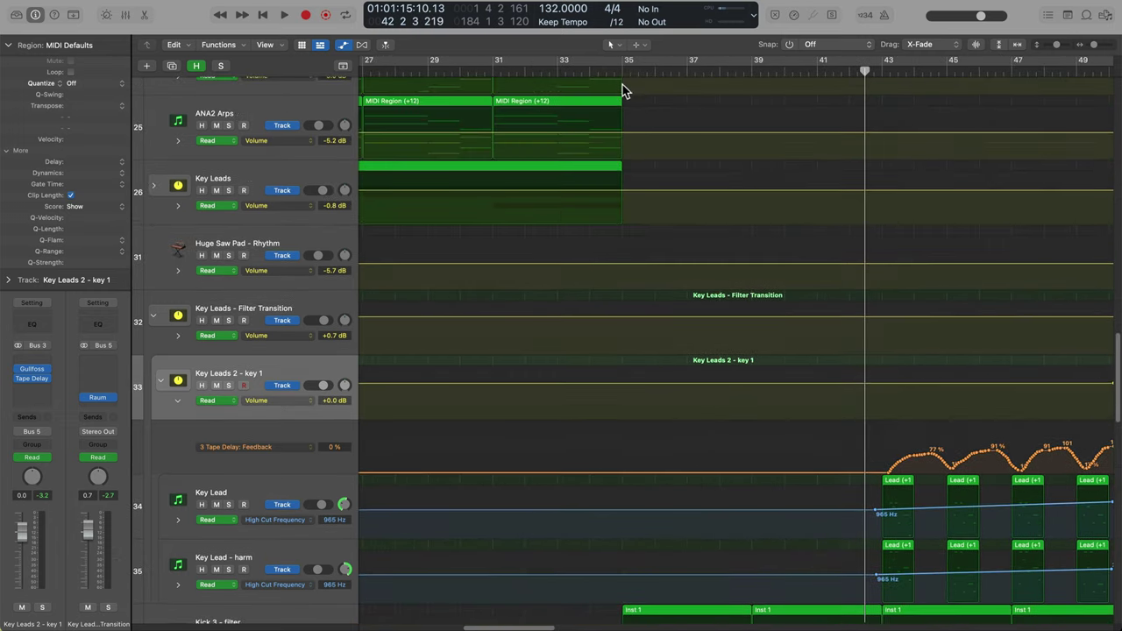
click(616, 72)
scroll(681, 333, right, 5)
scroll(599, 216, down, 3)
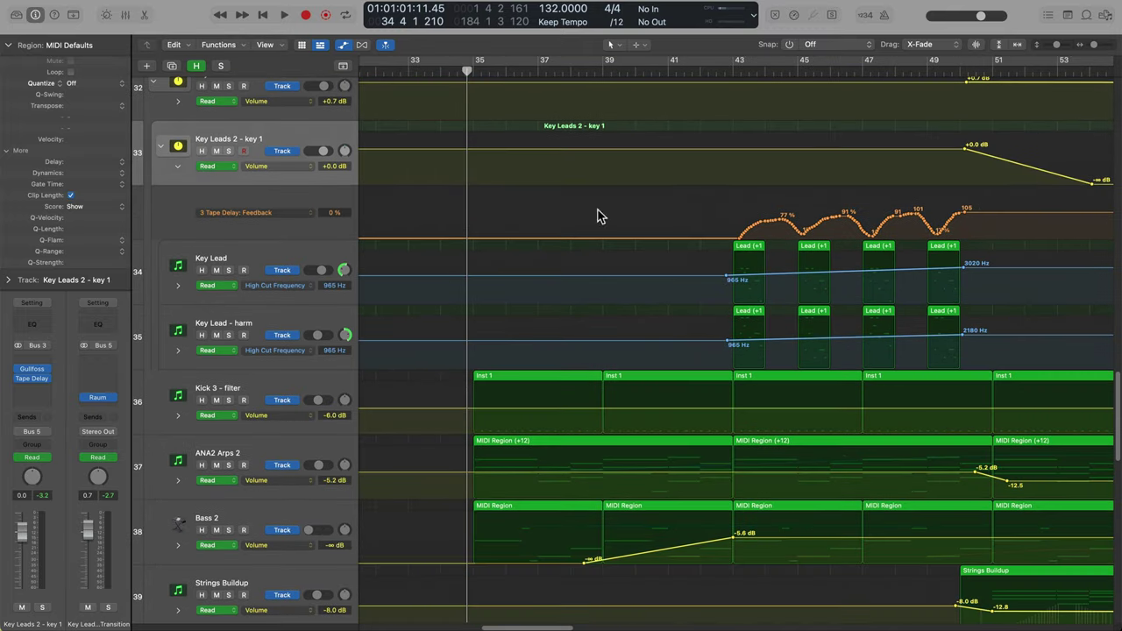
scroll(533, 237, right, 3)
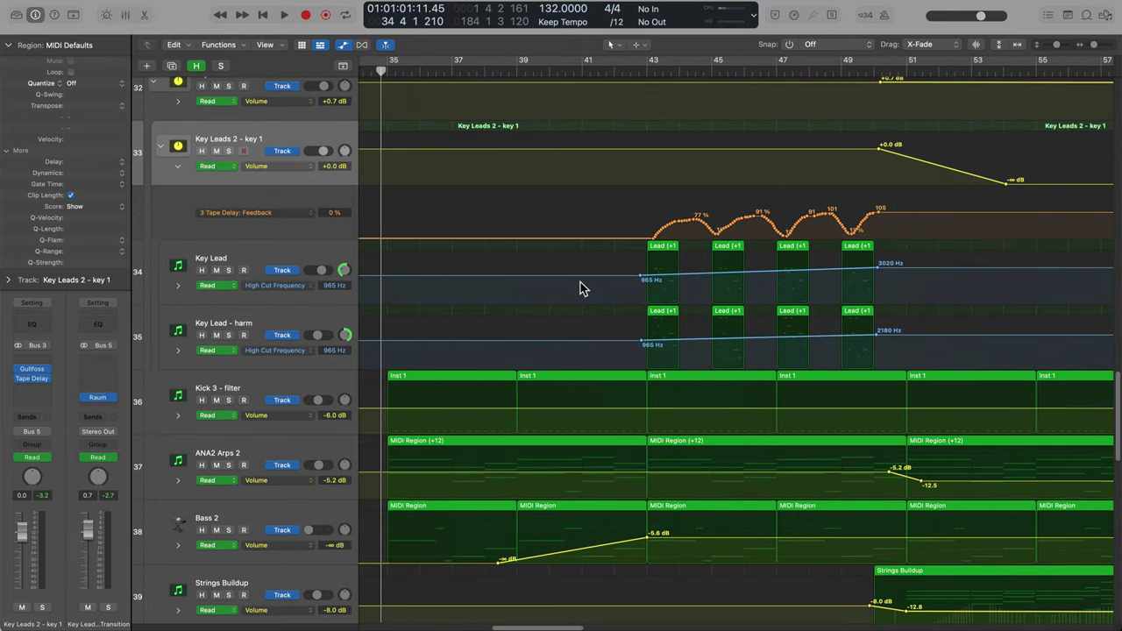
scroll(772, 374, right, 10)
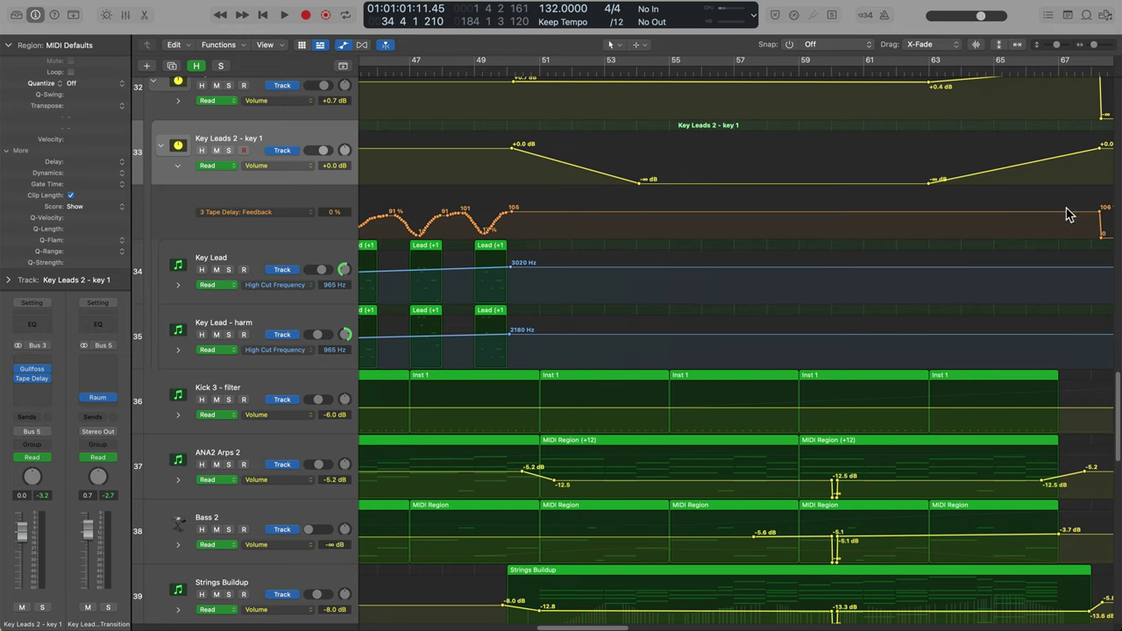
scroll(943, 311, left, 12)
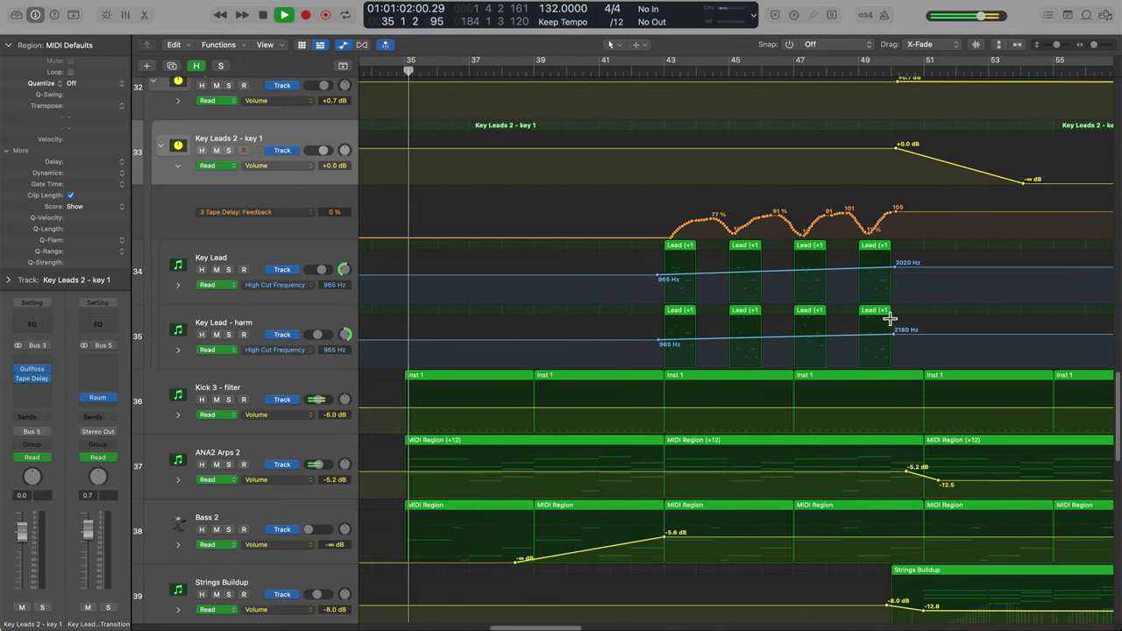
Step: Play through to about bar 45 while checking the piano, drum and key lead tracks and their automation around the transition
scroll(892, 324, down, 5)
scroll(891, 324, right, 10)
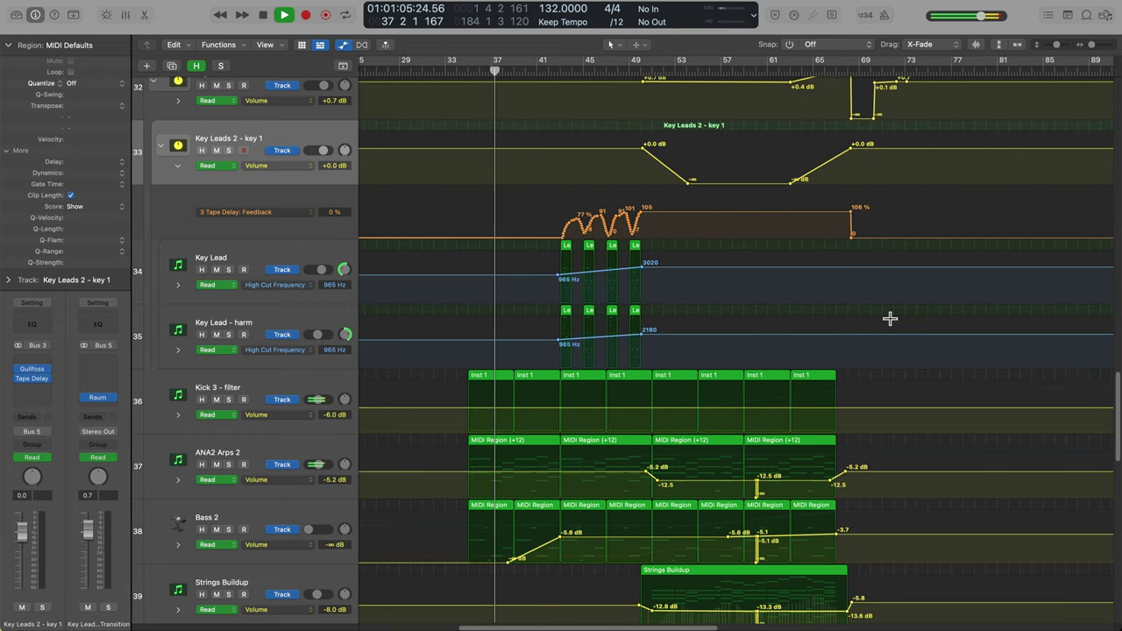
scroll(891, 324, down, 3)
scroll(892, 324, up, 20)
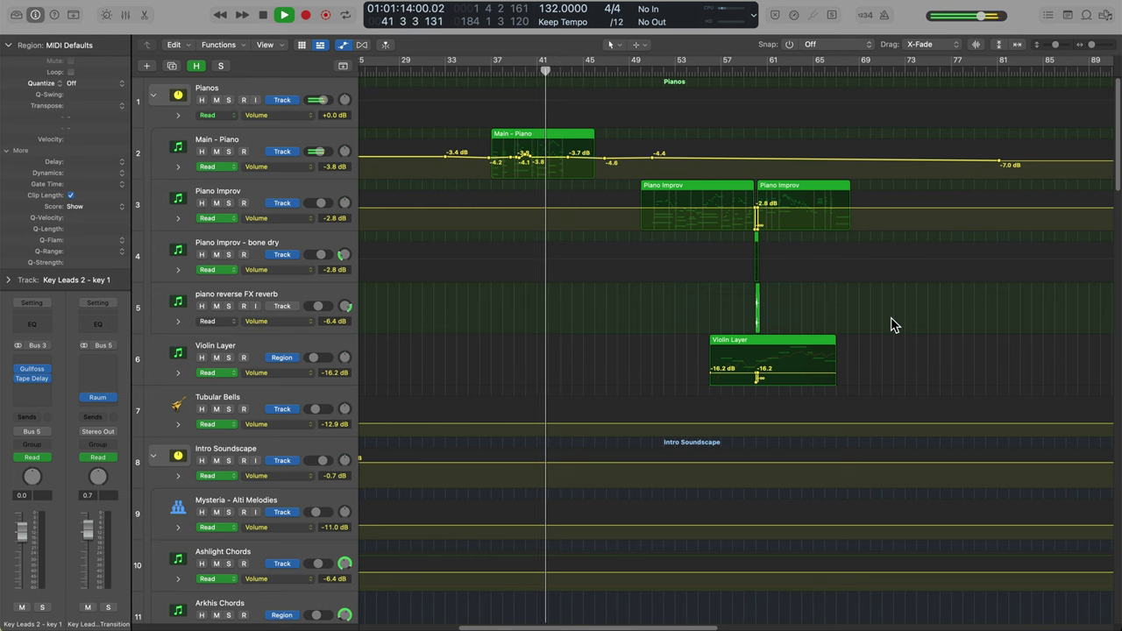
scroll(891, 325, down, 5)
scroll(892, 325, down, 20)
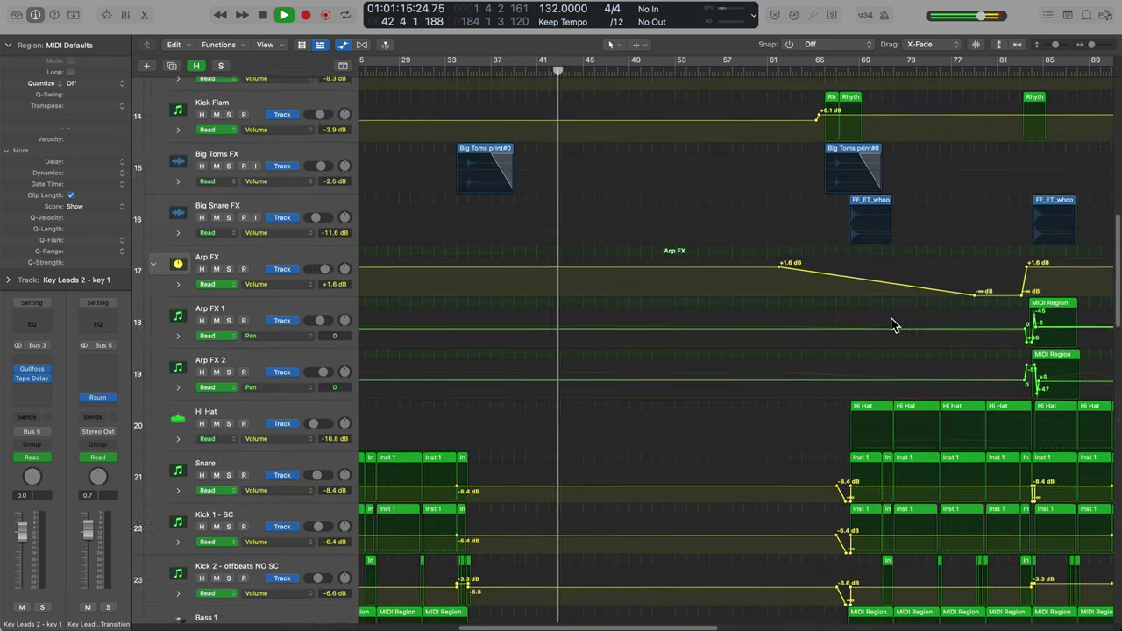
scroll(891, 325, down, 1)
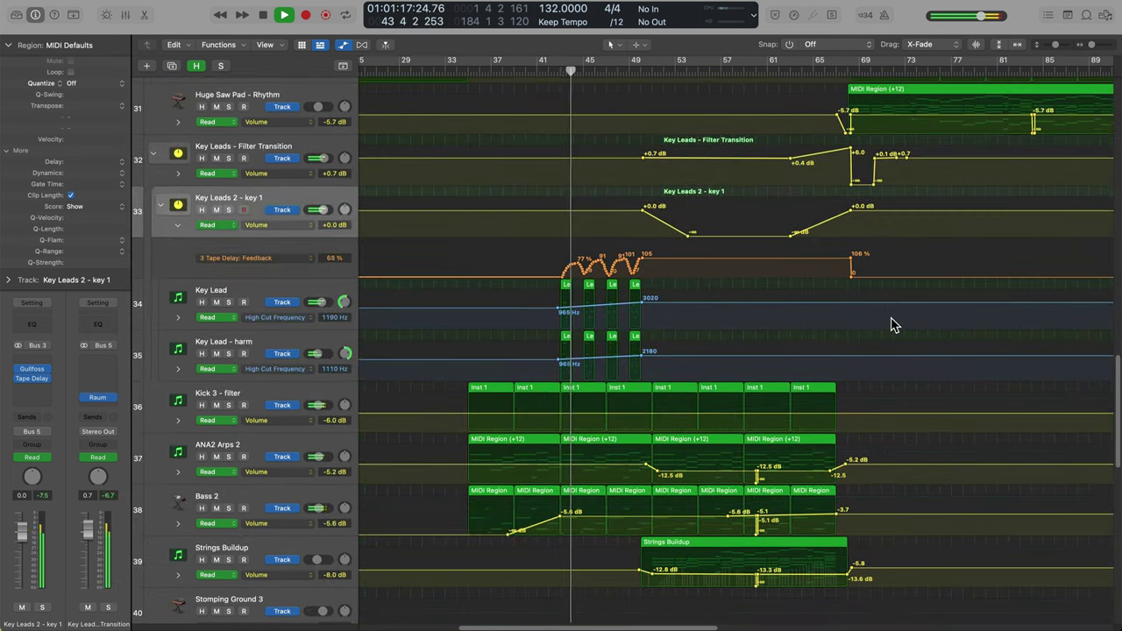
key(super+Right)
key(super+Right)
scroll(891, 324, right, 5)
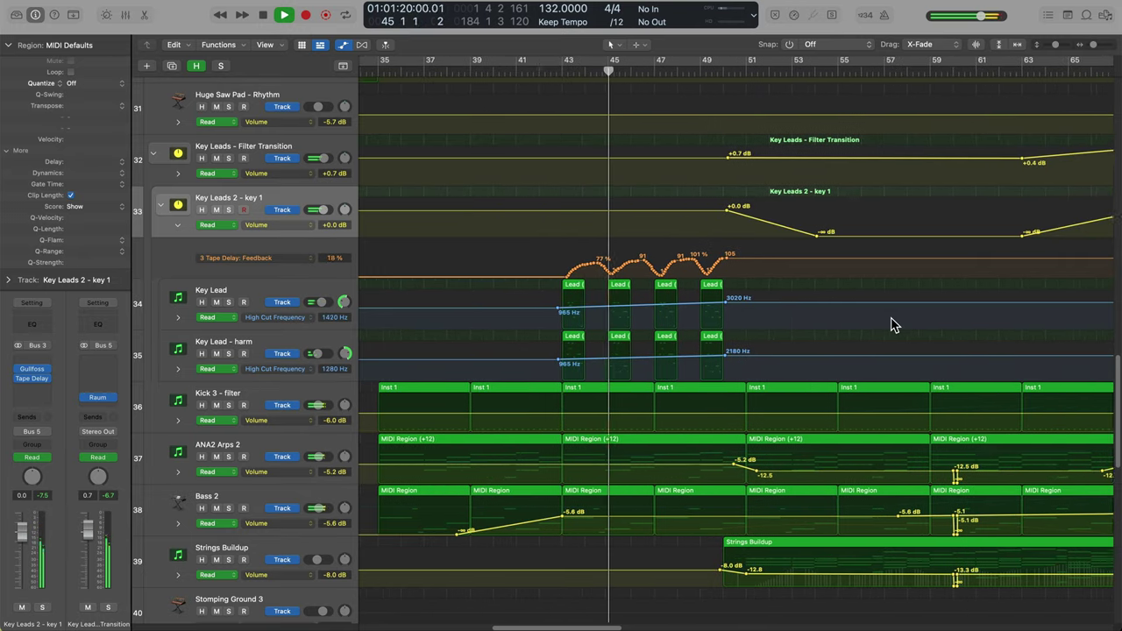
Step: Open the Tape Delay of Key Leads 2 - key 1 during playback and check its Feedback, the piano and violin regions, and the volume fade
click(34, 375)
drag(466, 392, 354, 21)
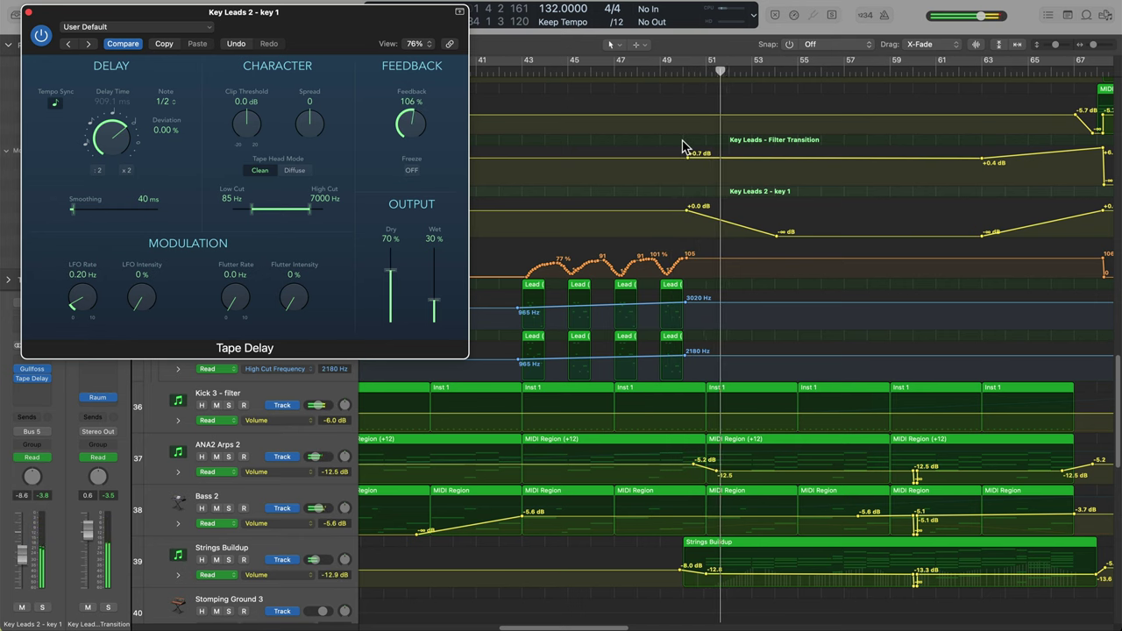
scroll(782, 226, right, 3)
scroll(810, 227, up, 20)
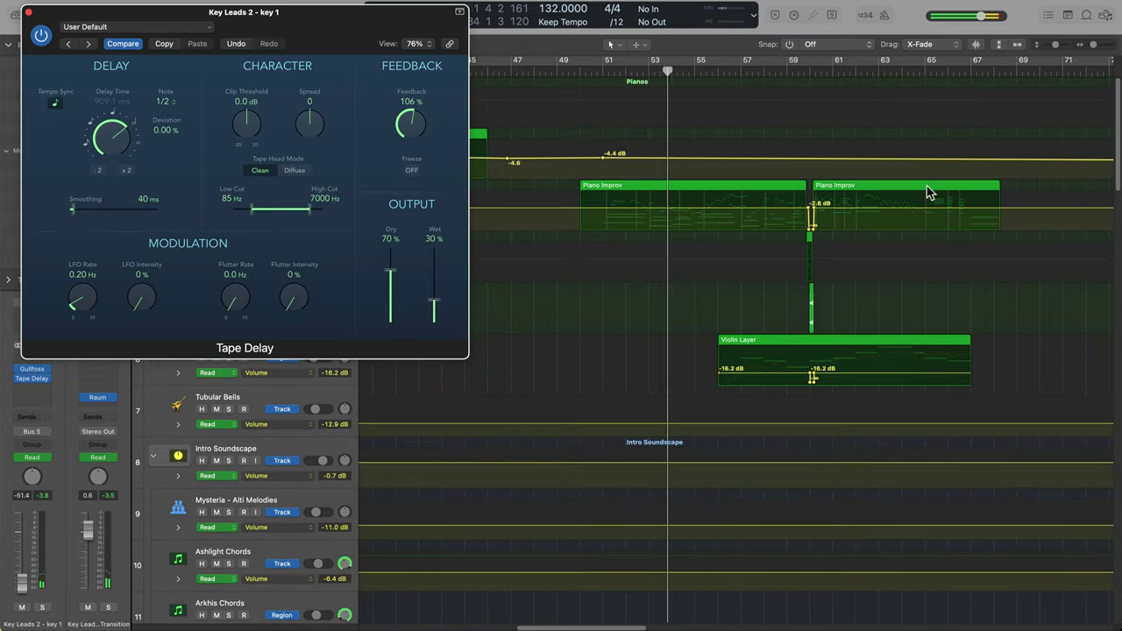
key(a)
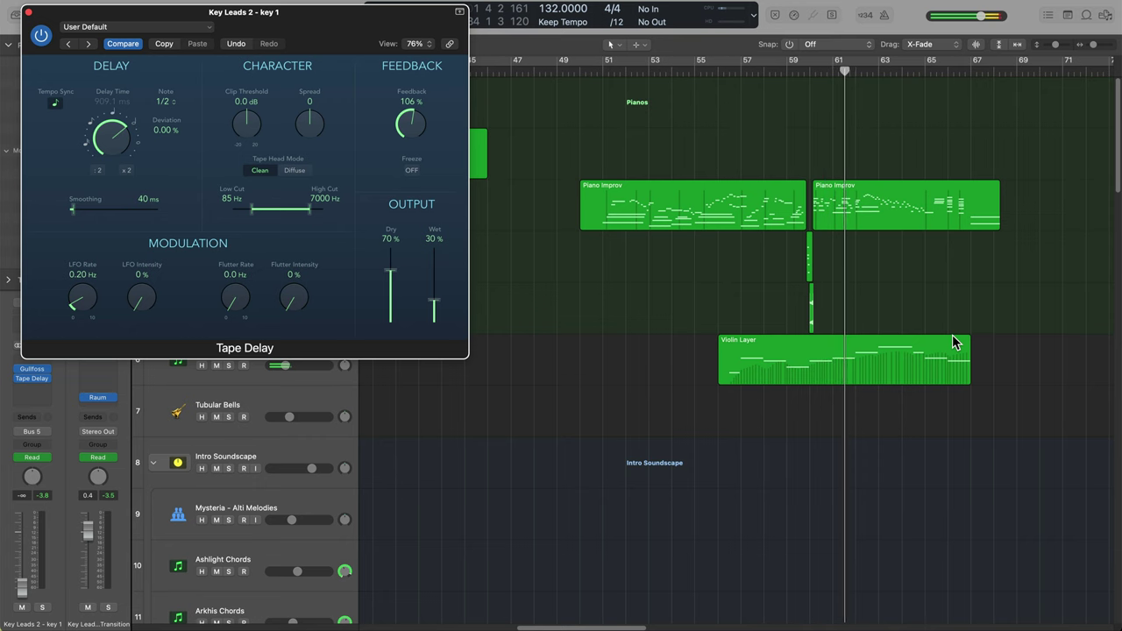
scroll(954, 340, down, 20)
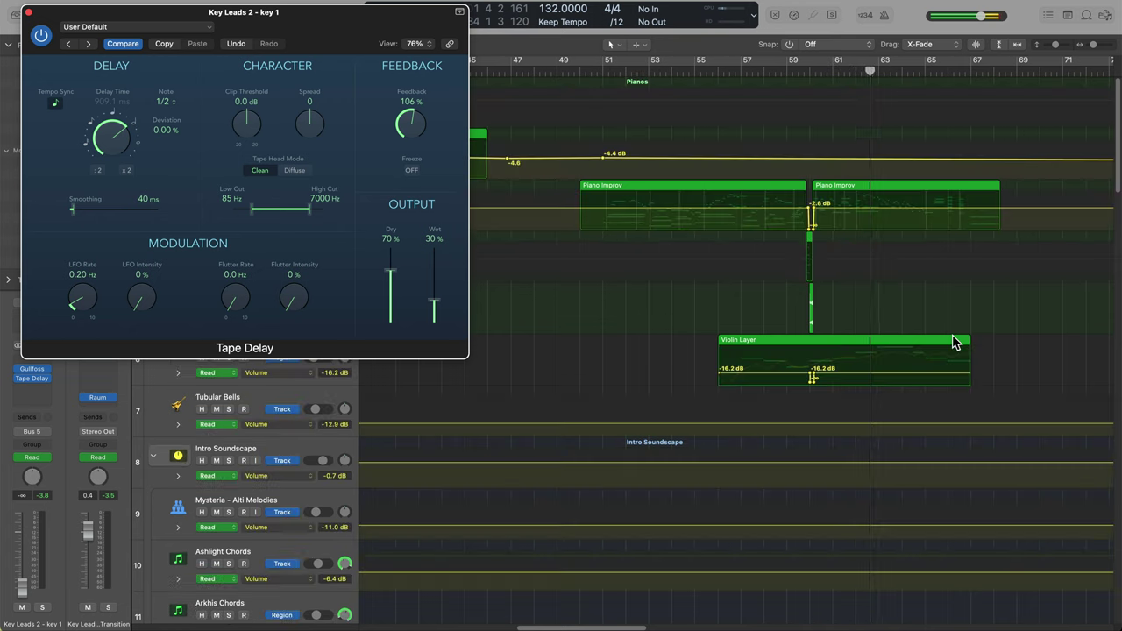
scroll(954, 342, up, 5)
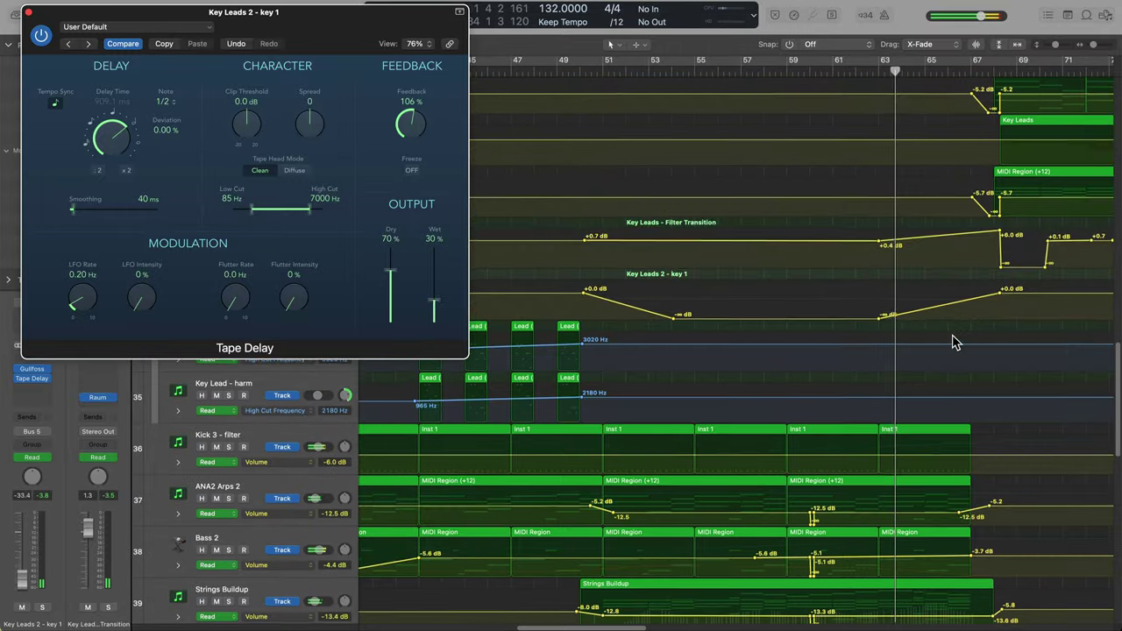
scroll(956, 343, up, 2)
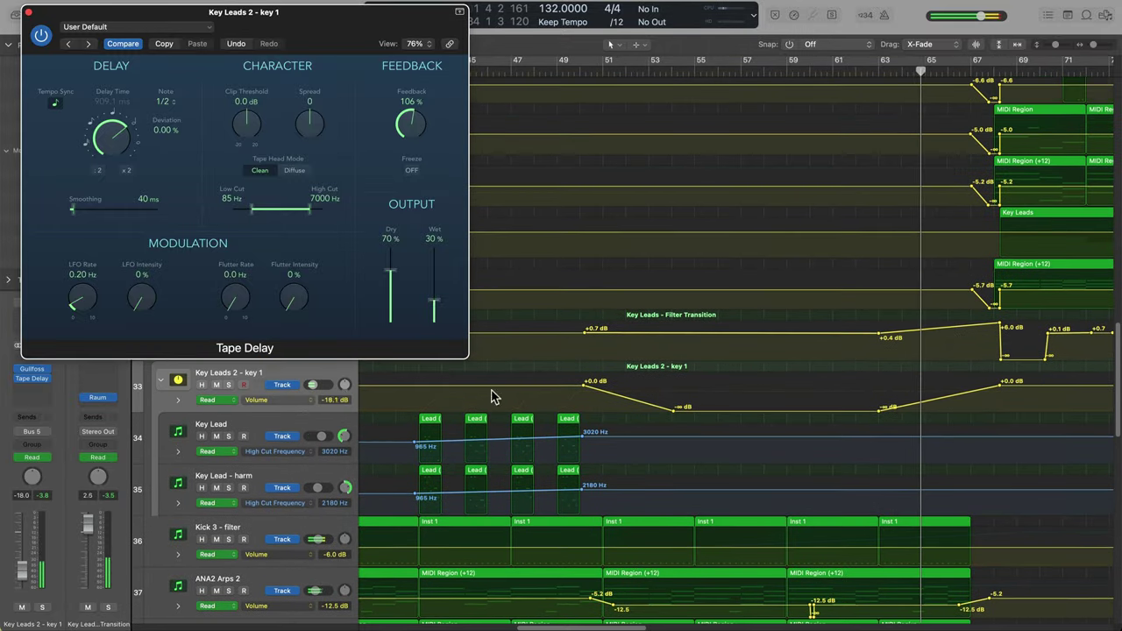
Step: Expand the Tape Delay Feedback lane of Key Leads 2 - key 1 and lower the track's volume automation from bar 68 to -4.2 dB
click(179, 401)
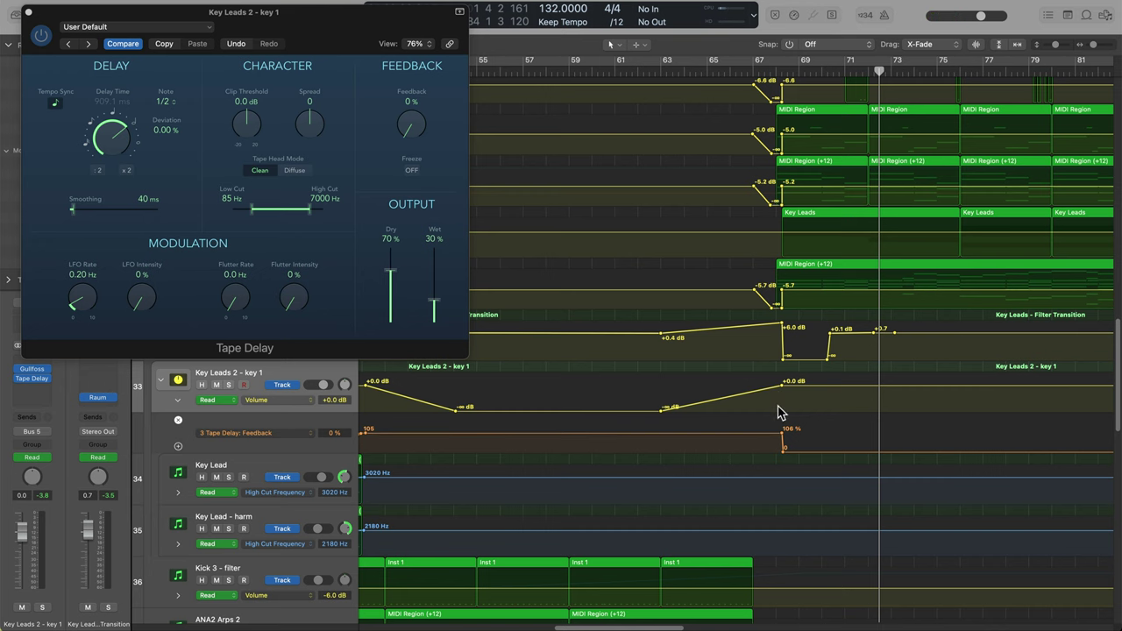
scroll(771, 417, left, 5)
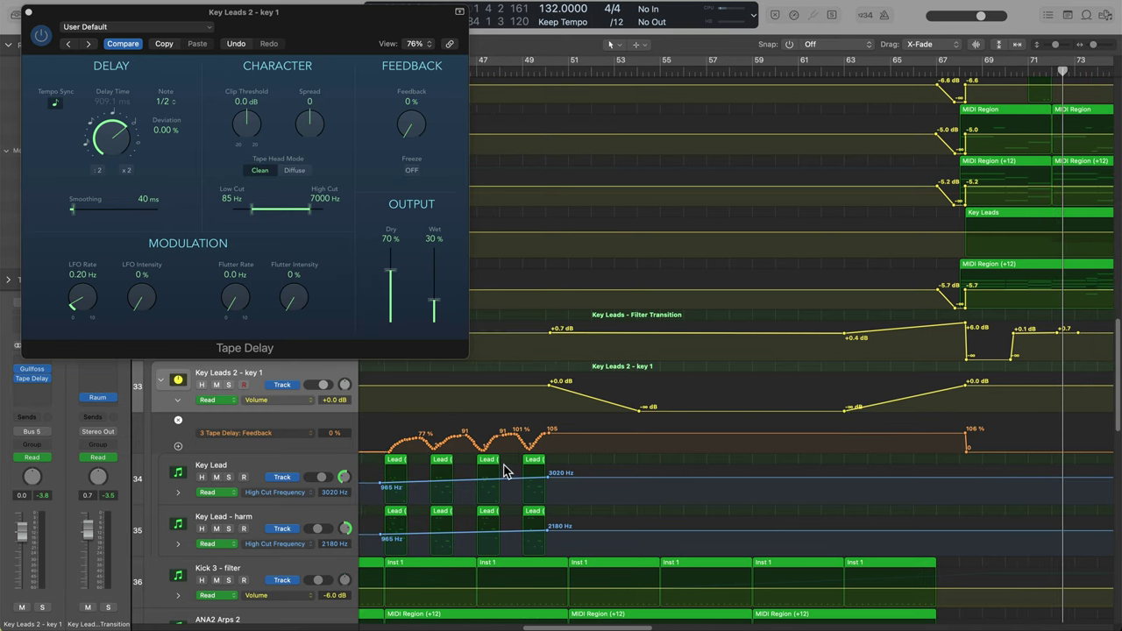
scroll(517, 464, right, 7)
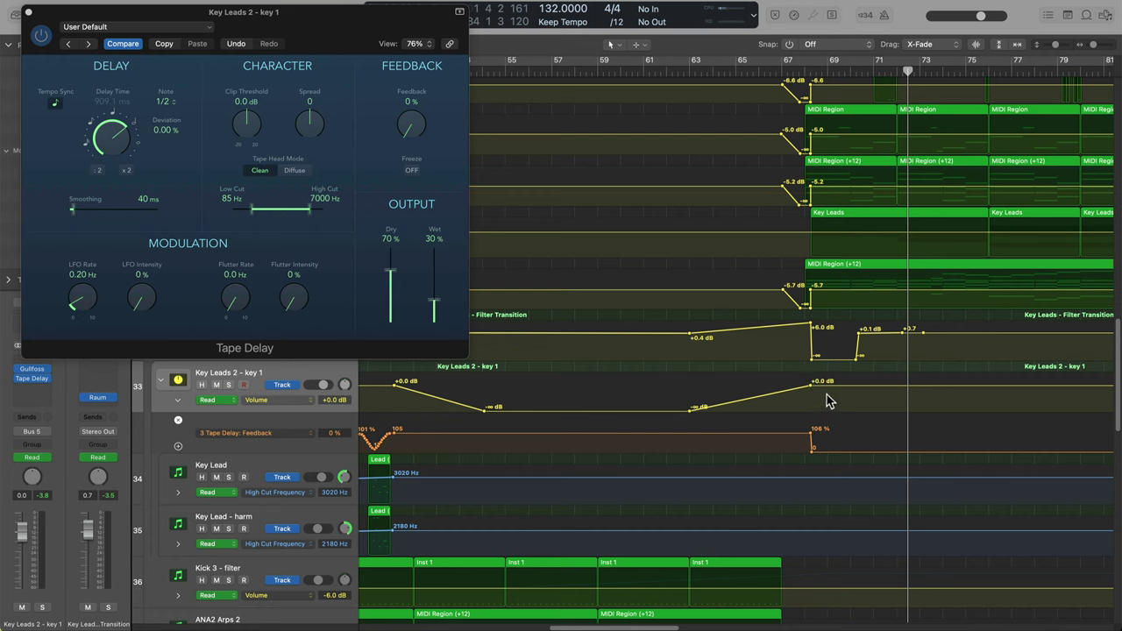
drag(829, 390, 831, 389)
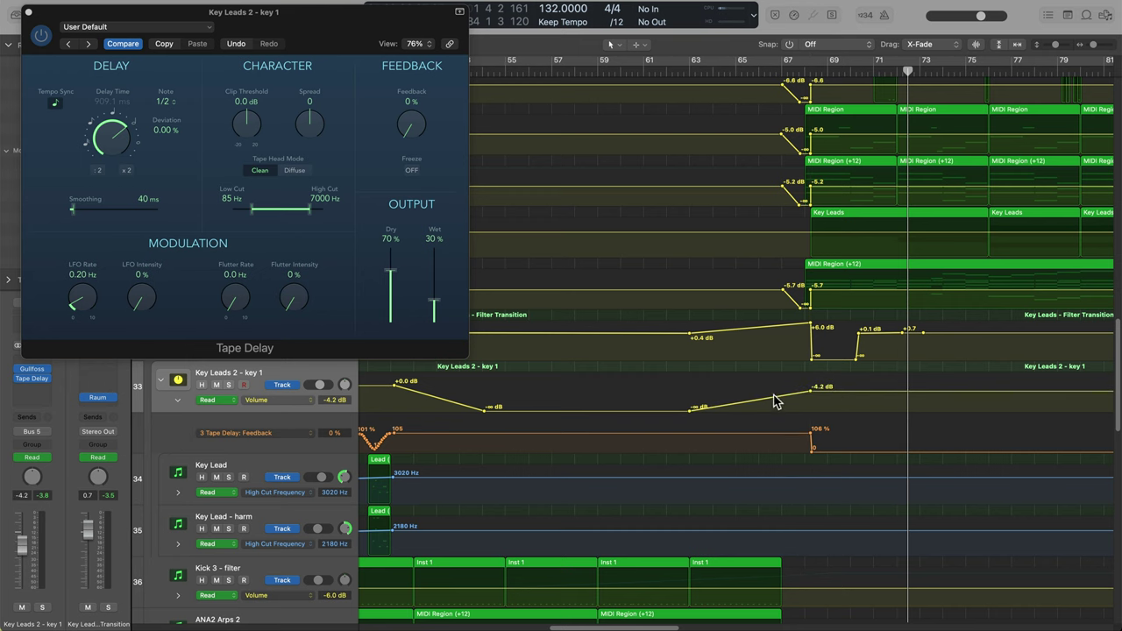
Step: Hide the track automation and fit the whole arrangement in view
key(a)
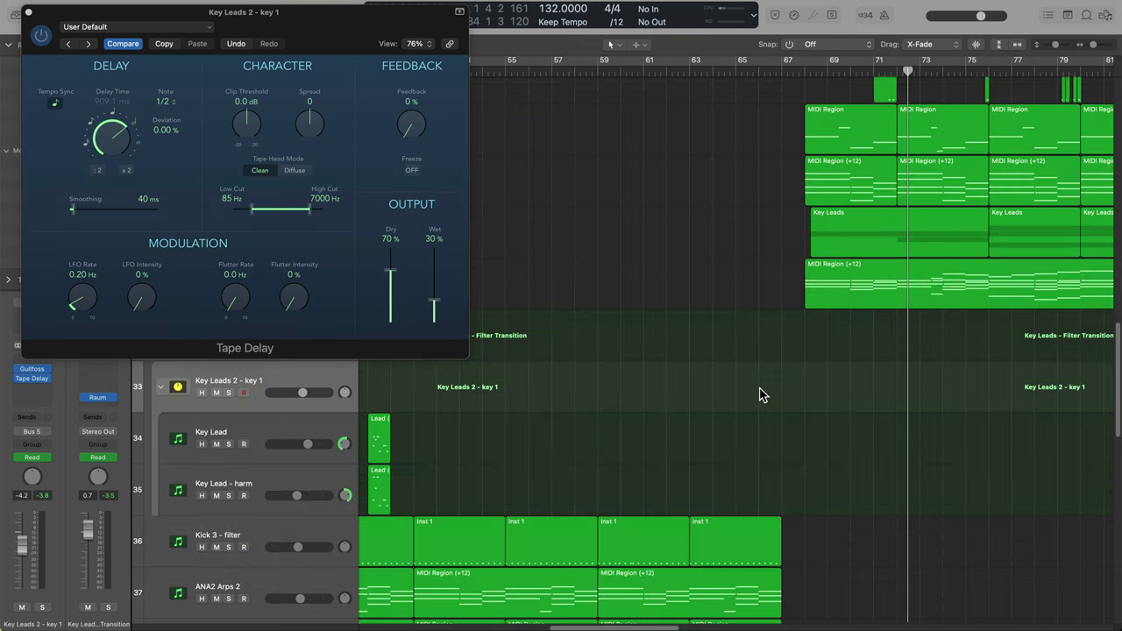
key(z)
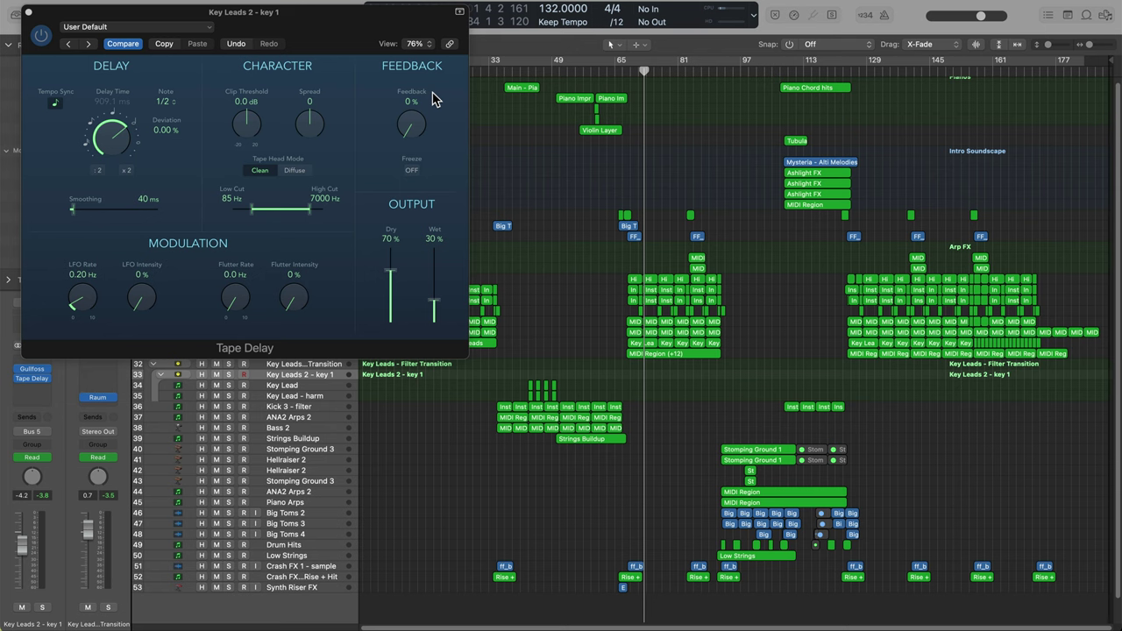
drag(420, 127, 433, 91)
drag(445, 25, 441, 167)
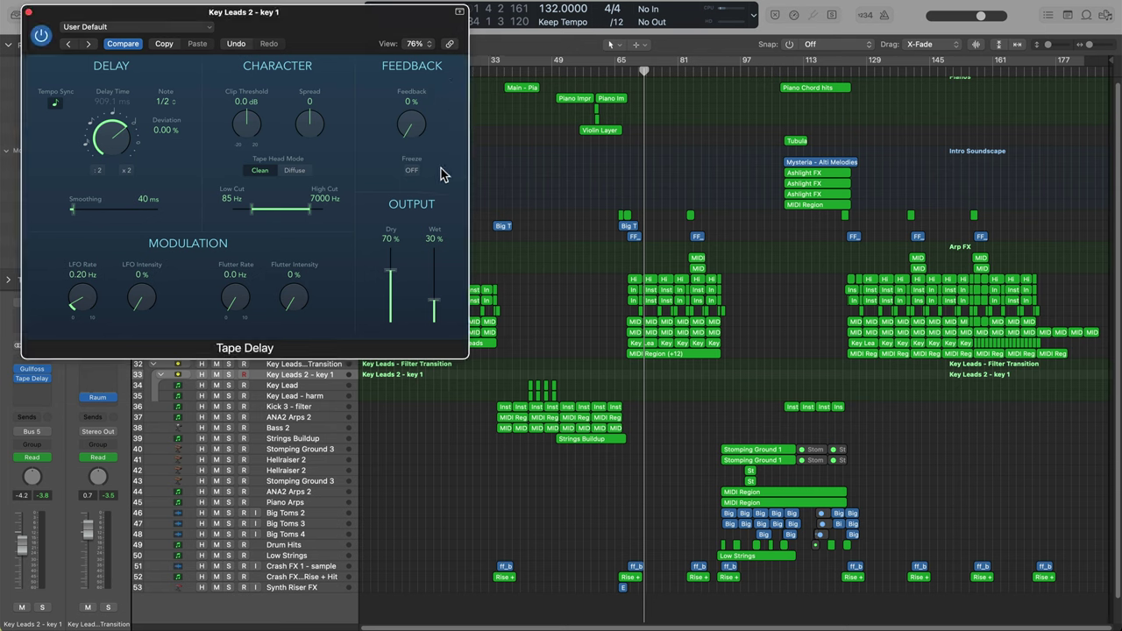